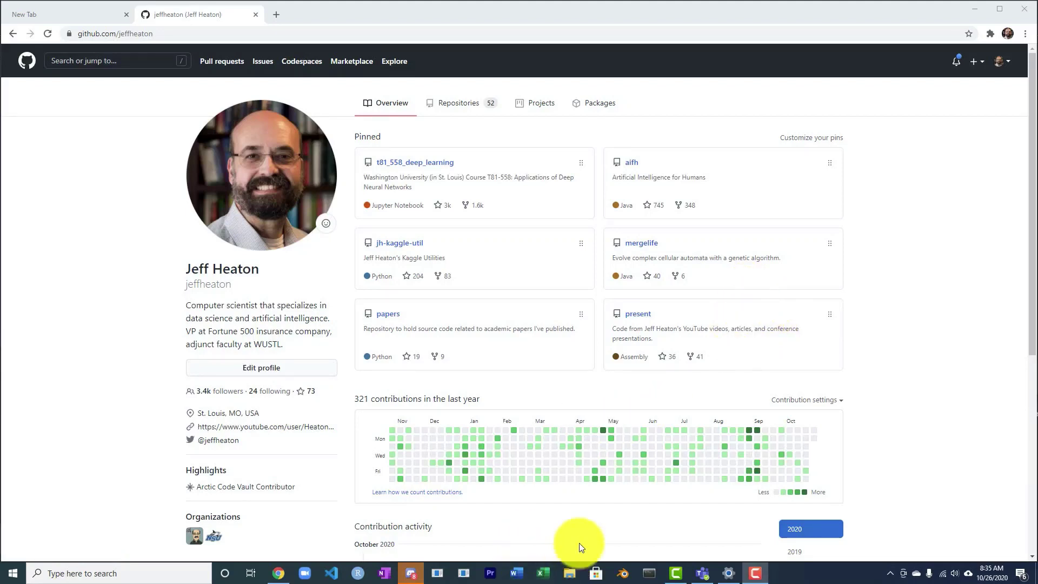
Search Google for 'auto gluon' from the Chrome address bar
mouse_move(533, 456)
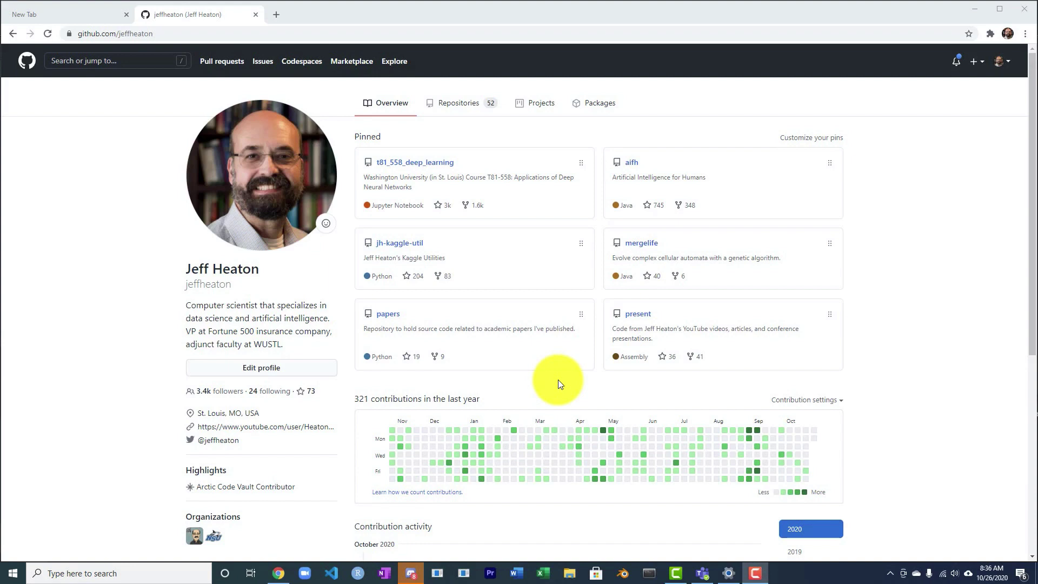
click(177, 33)
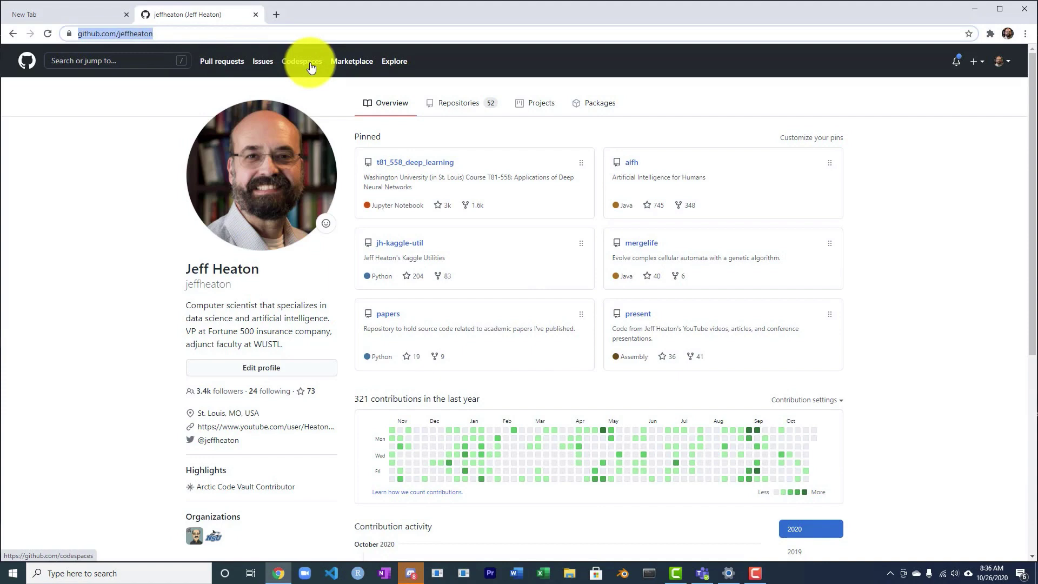
text(auto g)
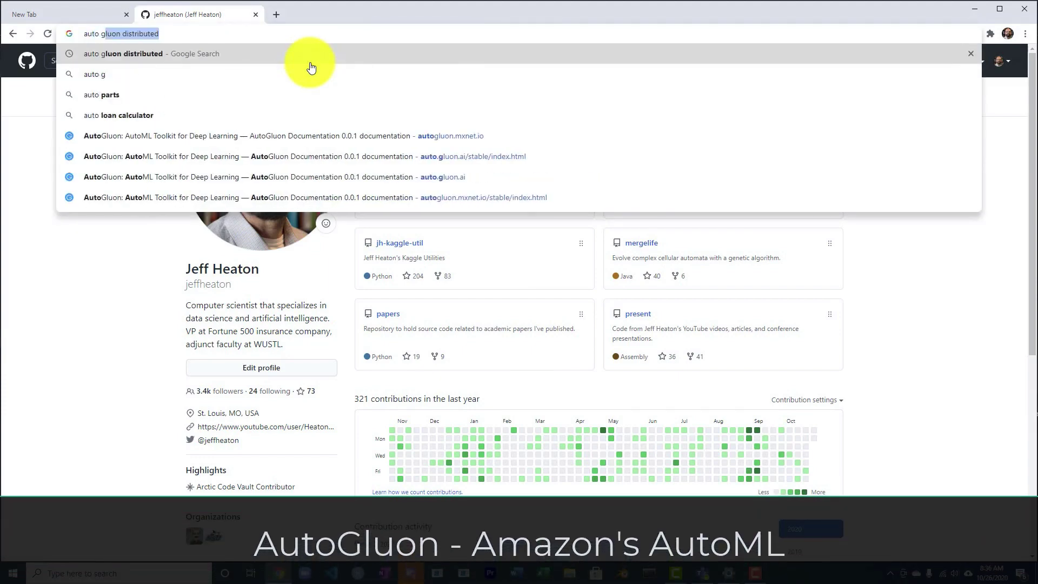
text(luon)
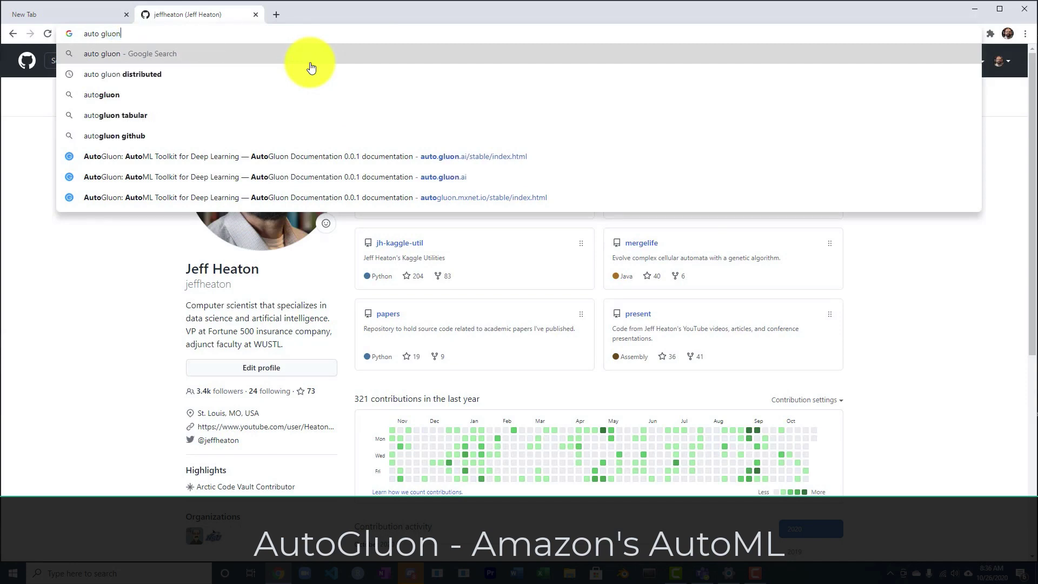
key(Return)
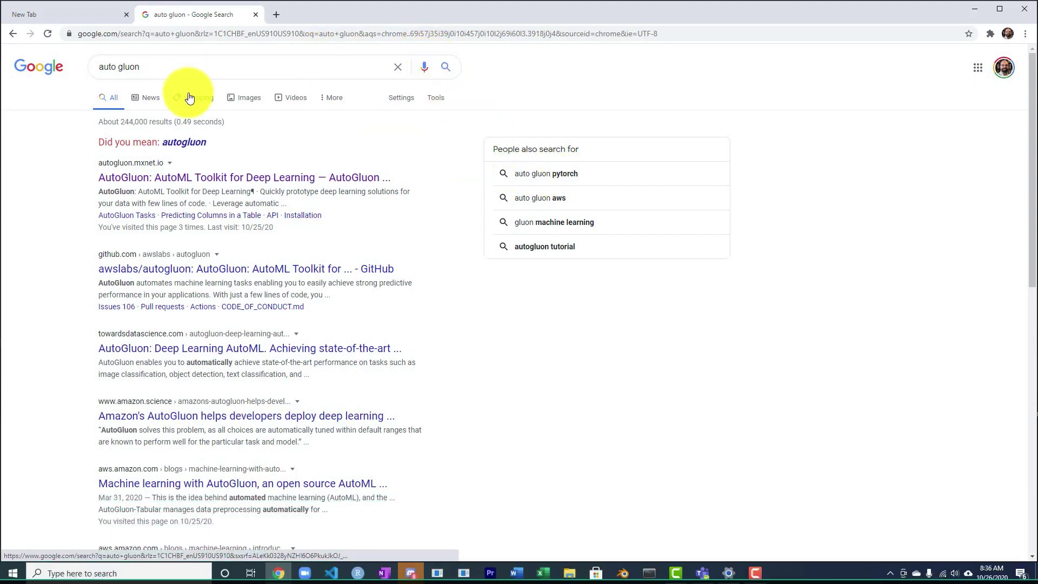
Open the first AutoGluon result, then search 'autogluon install' and open the AutoGluon documentation
click(170, 179)
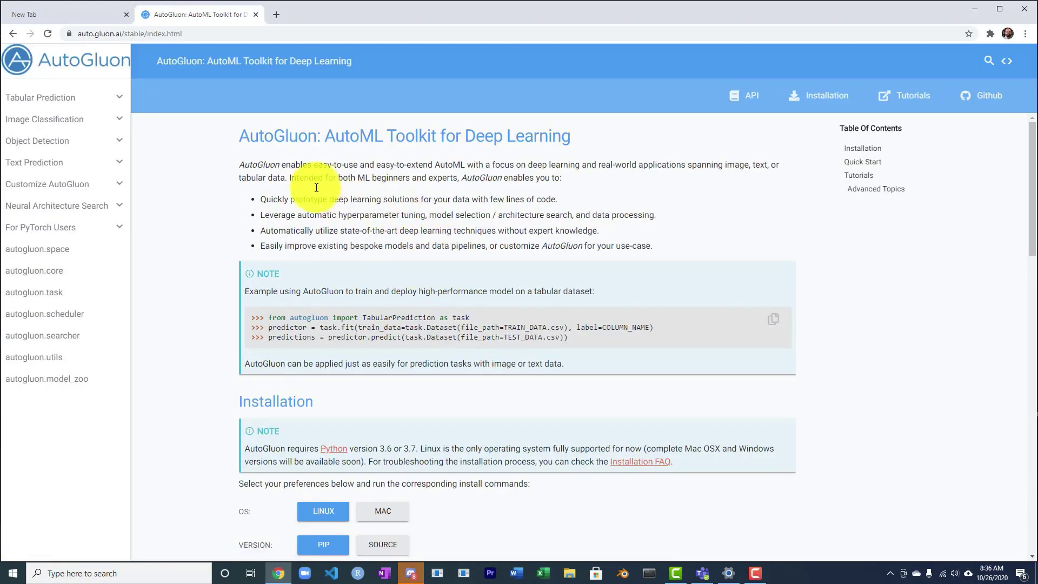
click(196, 36)
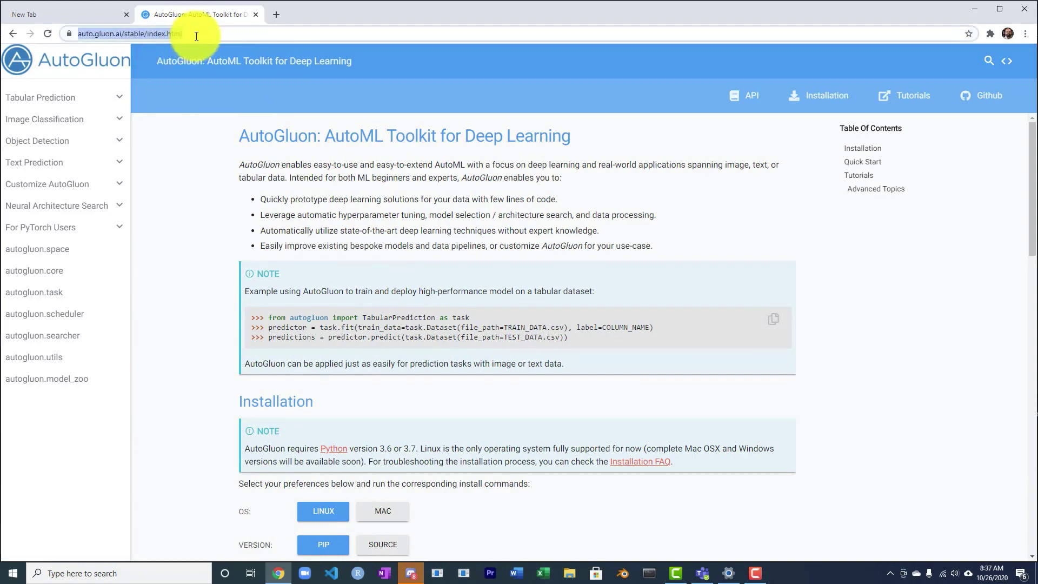
text(autogluon wsl2)
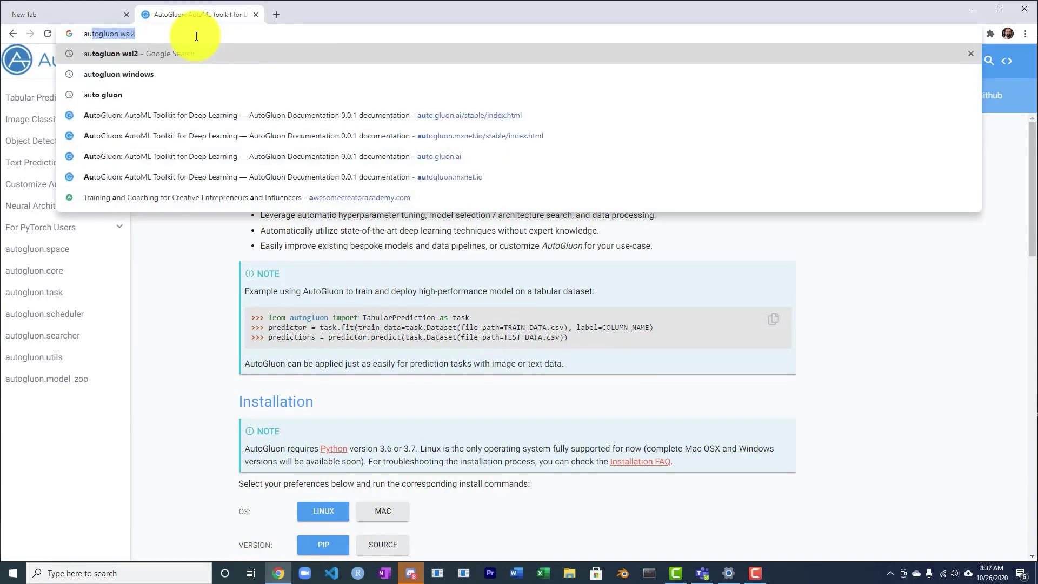
key(BackSpace)
key(BackSpace)
key(BackSpace)
text(install)
key(Return)
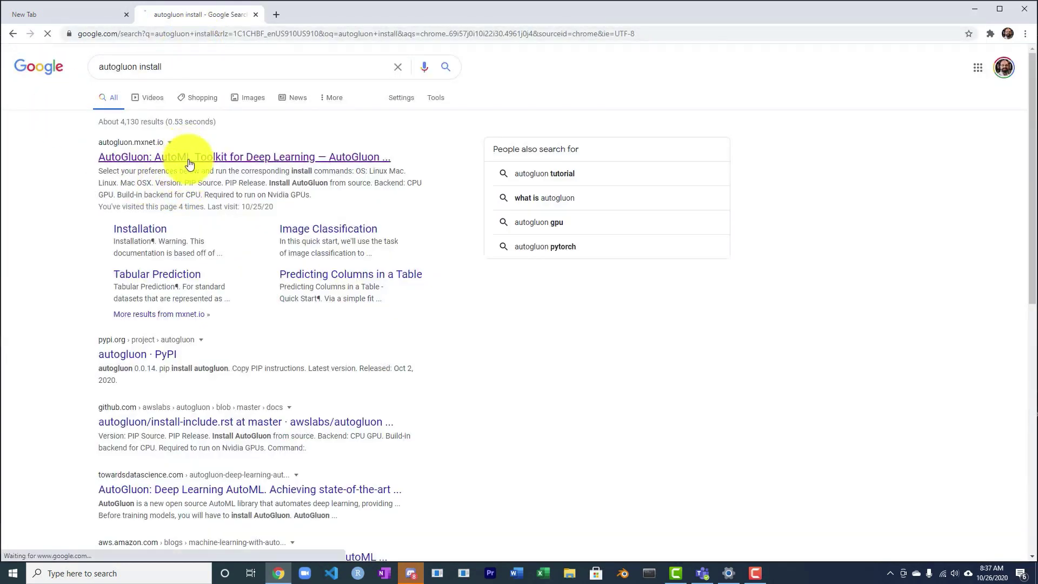
click(189, 157)
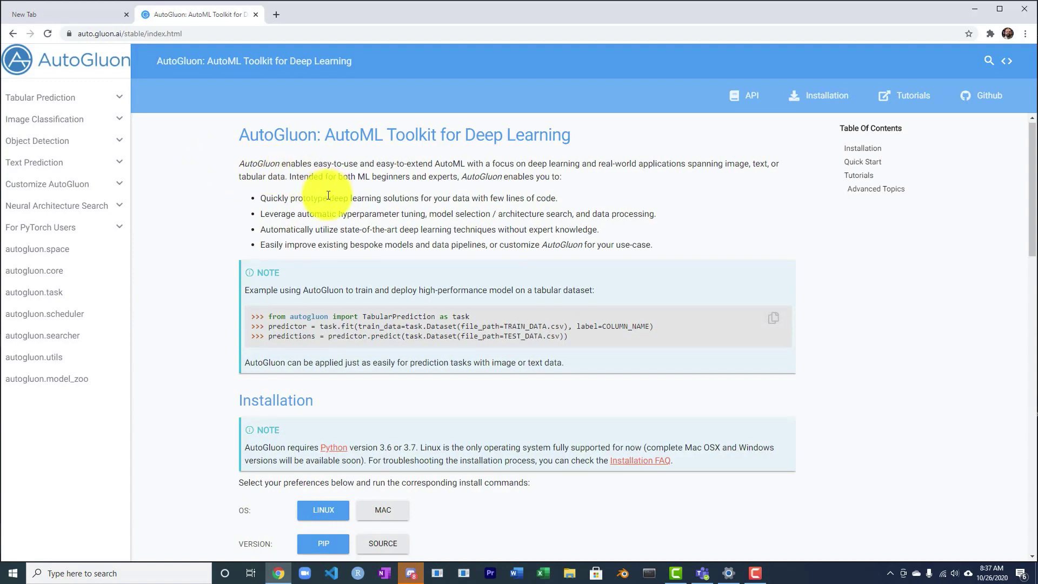
Scroll to Installation and highlight the note about upcoming Mac and Windows versions
scroll(397, 268, down, 4)
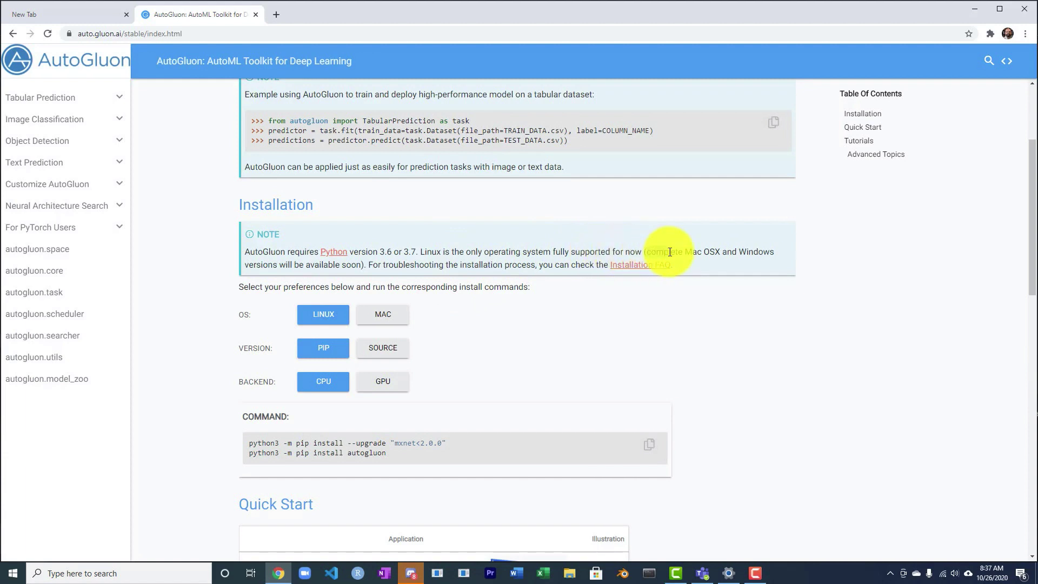
drag(670, 252, 361, 264)
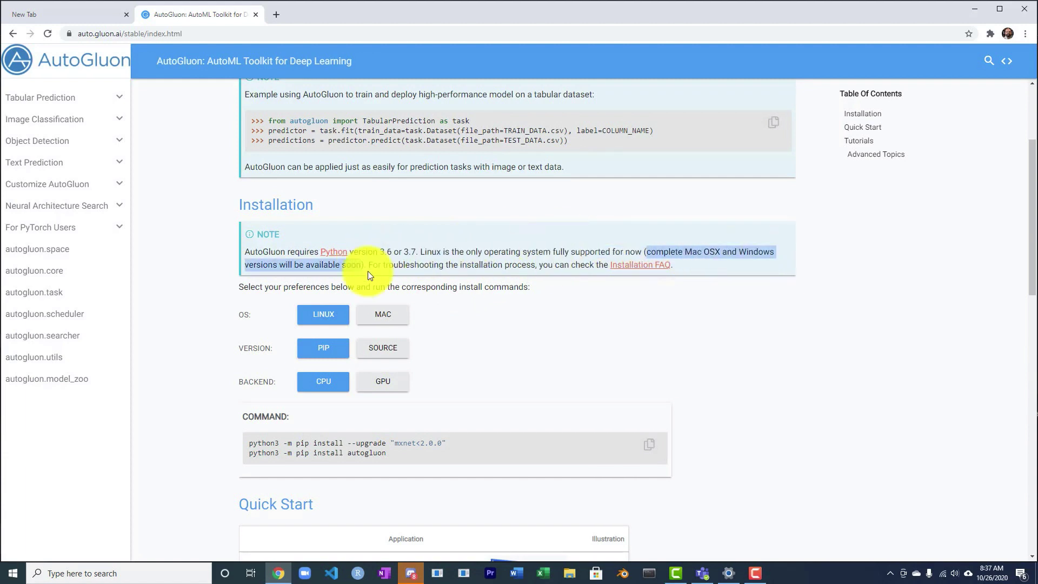
click(359, 265)
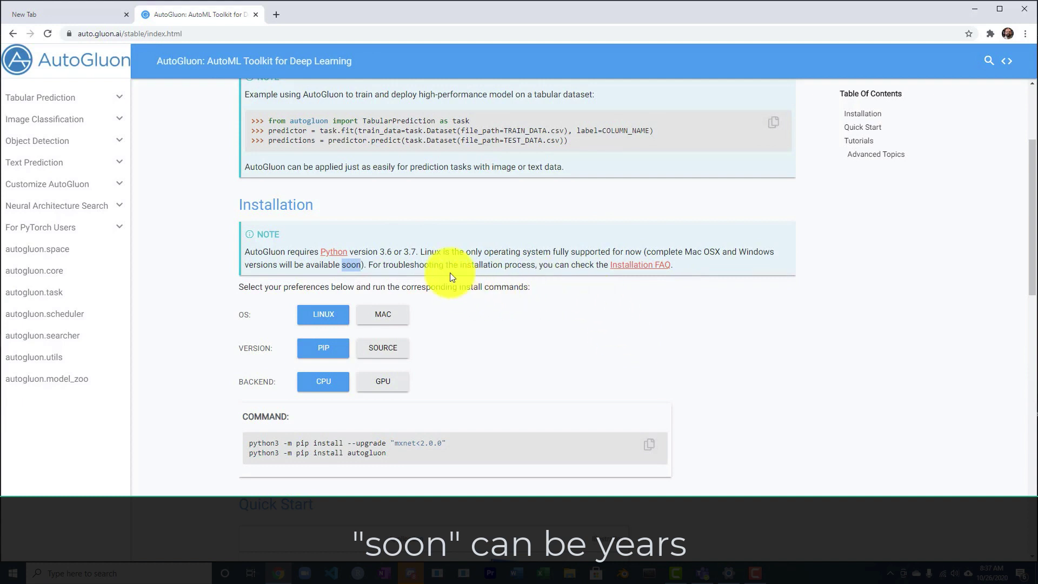
scroll(341, 238, up, 1)
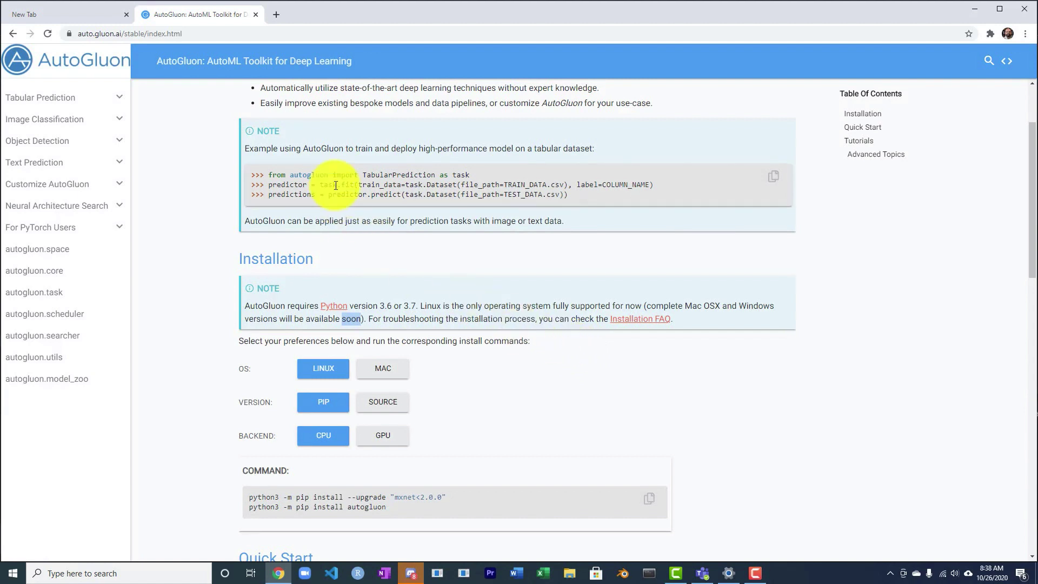
In a new tab, search 'autogluon windows' and open GitHub issue 'AutoGluon issues on Windows OS #164'
click(275, 15)
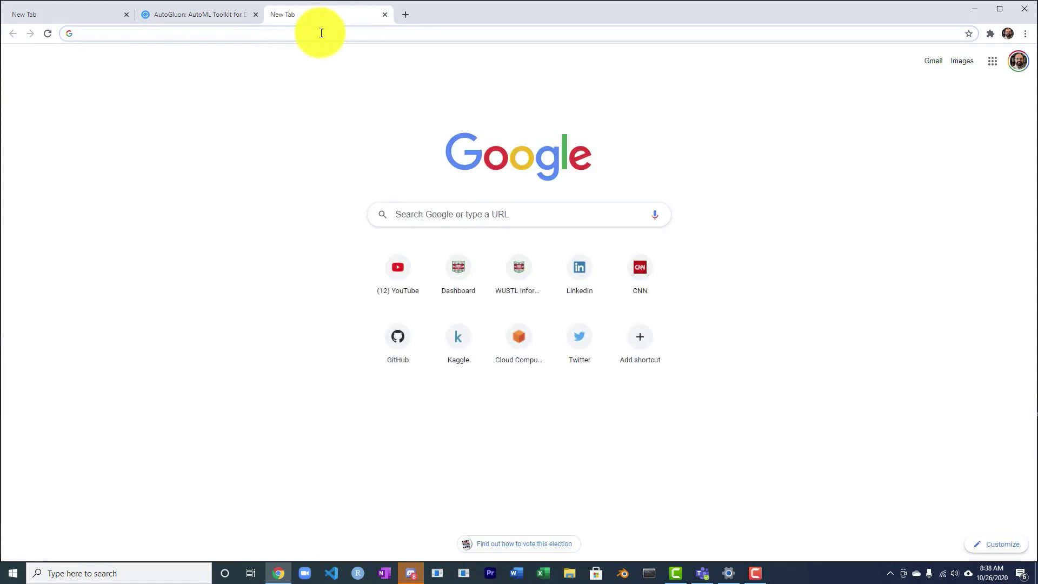
click(321, 32)
text(autogluon wsl2)
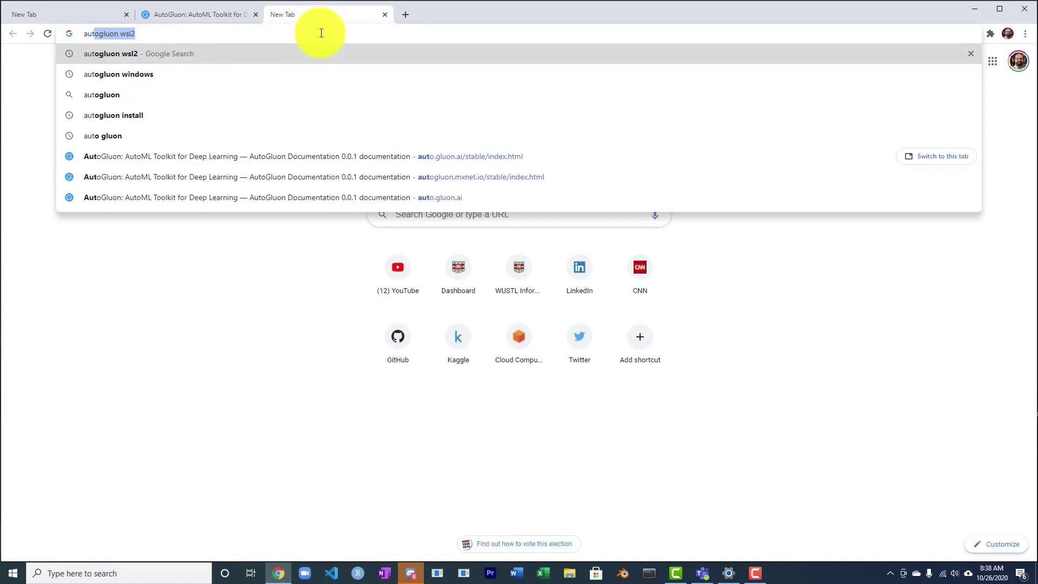
key(Right)
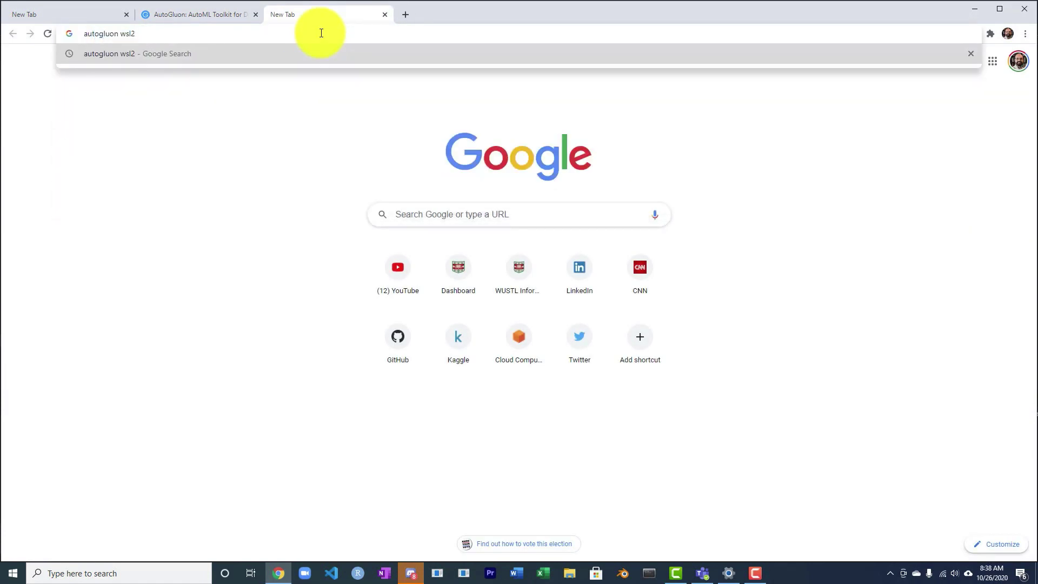
key(shift+Left)
key(shift+Left)
key(shift+Left)
key(shift+Left)
key(BackSpace)
text(wi)
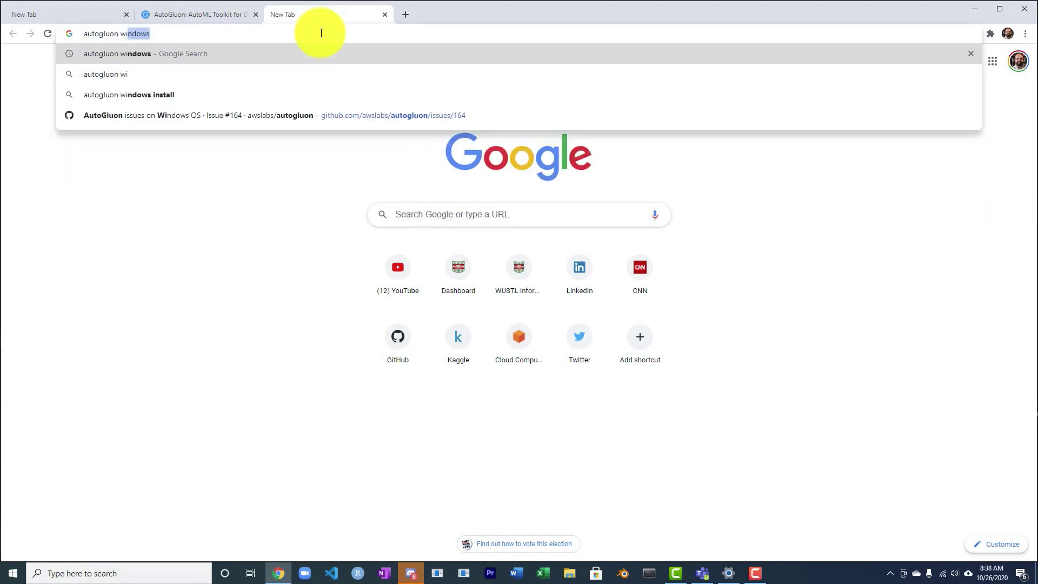
key(Return)
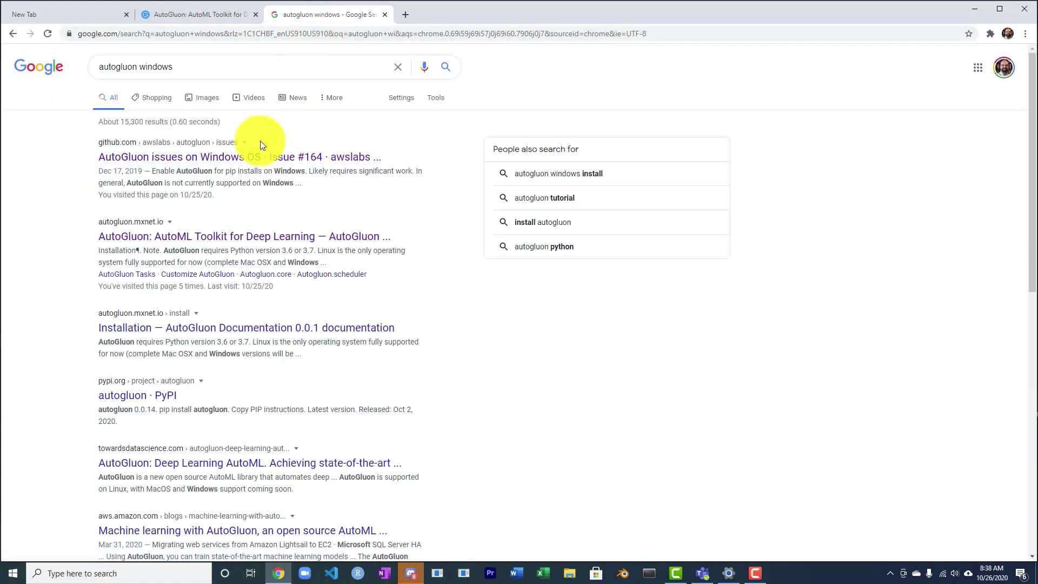
click(227, 161)
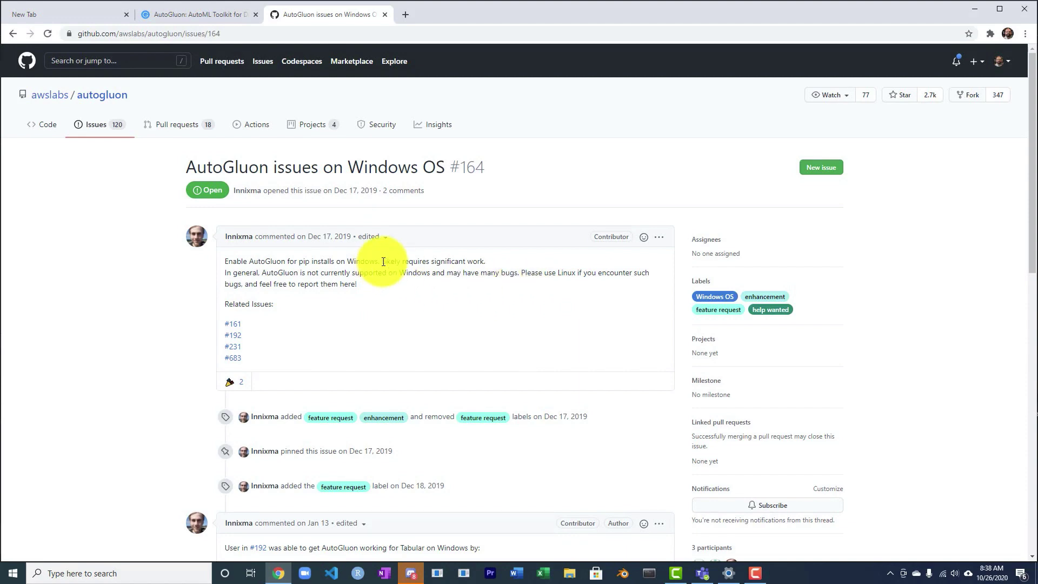
drag(383, 262, 496, 269)
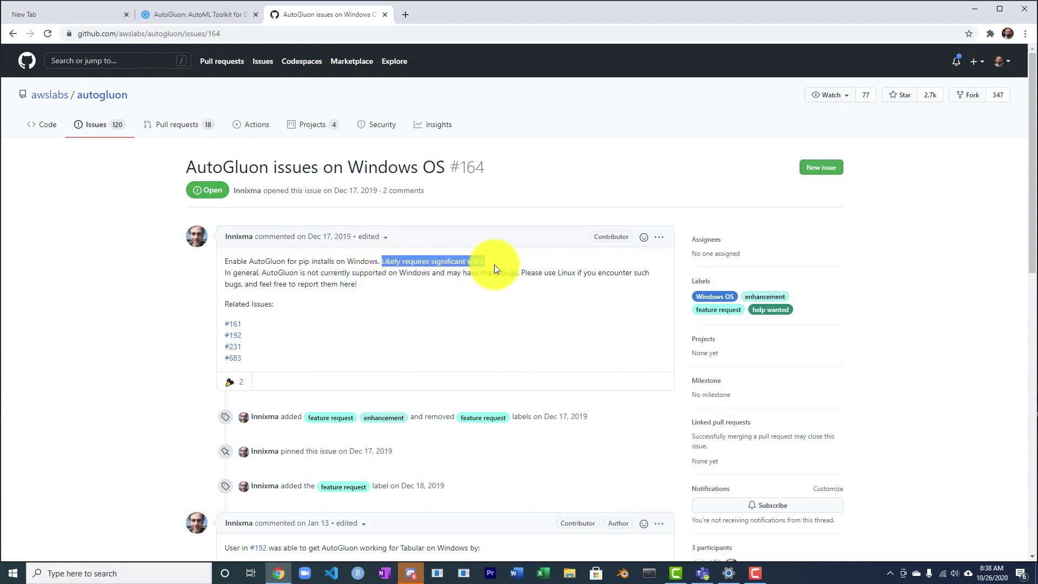
scroll(471, 280, down, 15)
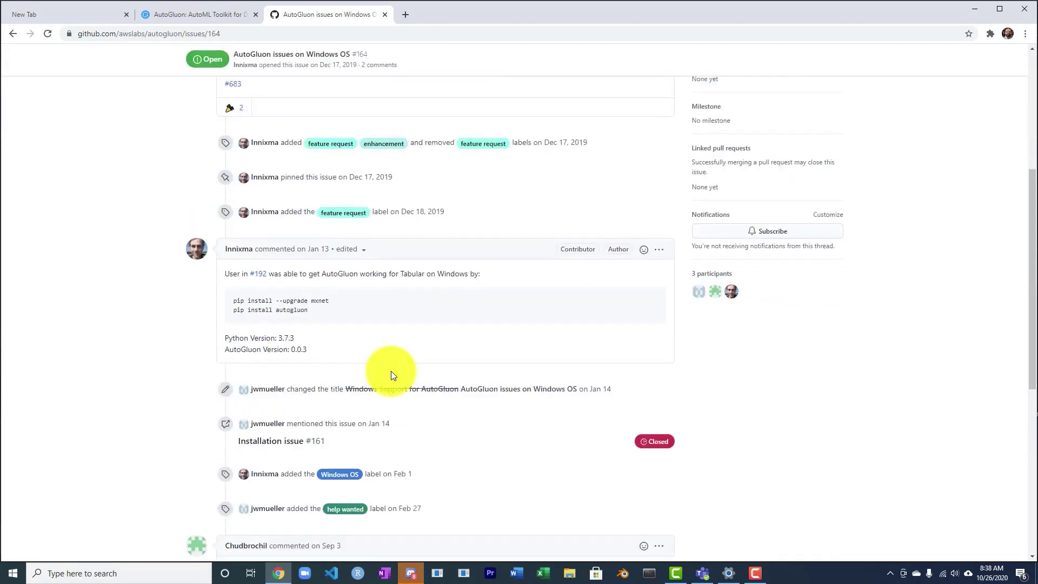
scroll(390, 374, up, 15)
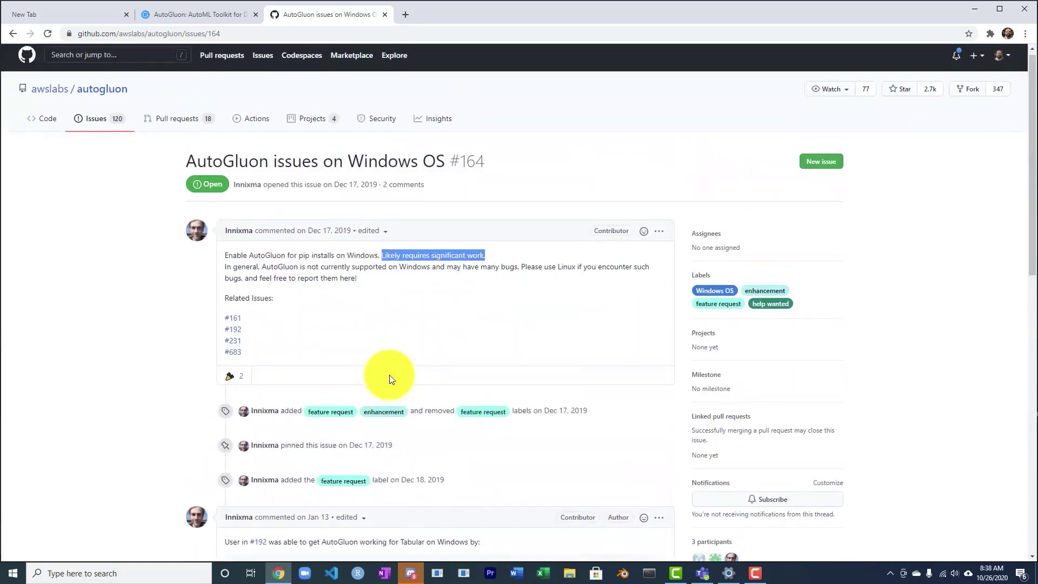
click(313, 34)
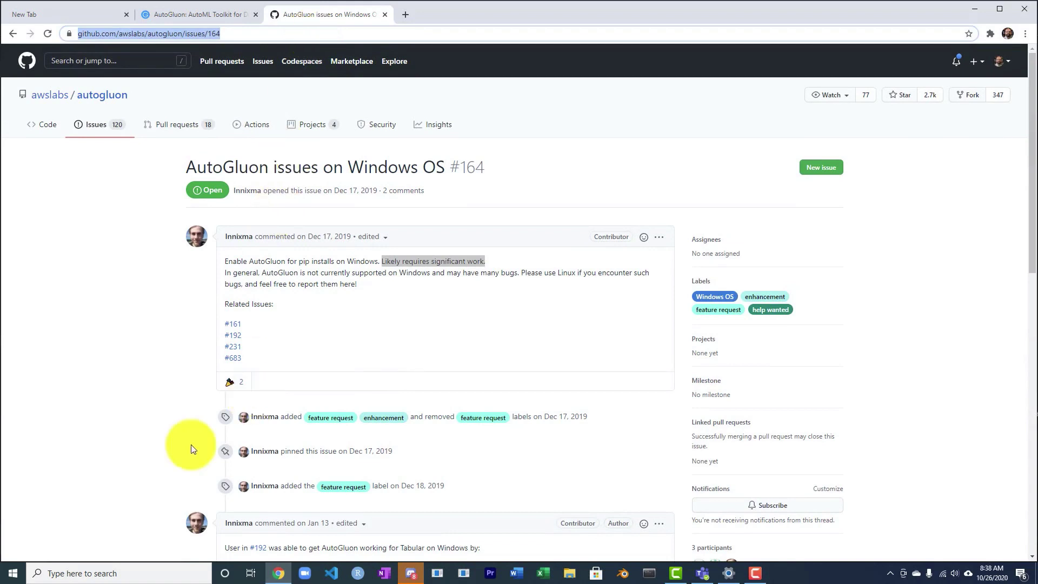
click(114, 570)
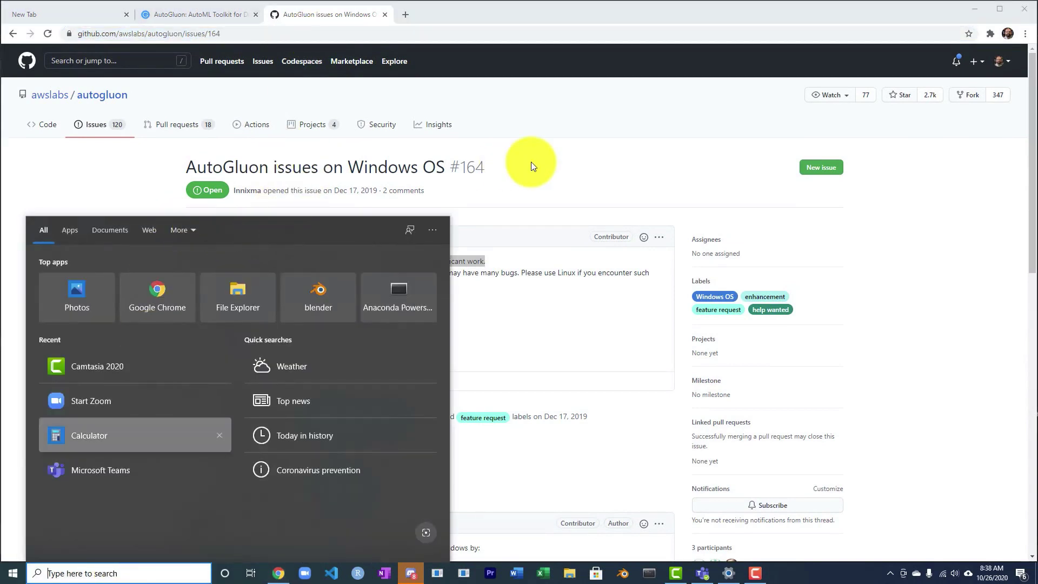
click(532, 165)
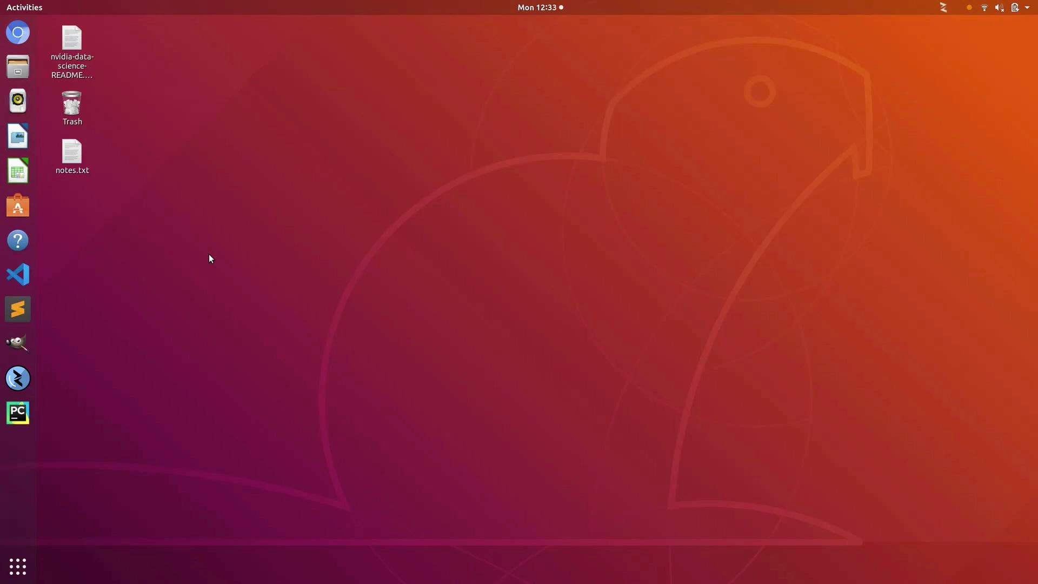
Launch LibreOffice Writer and Calc, then close the empty spreadsheet and the blank document
click(11, 135)
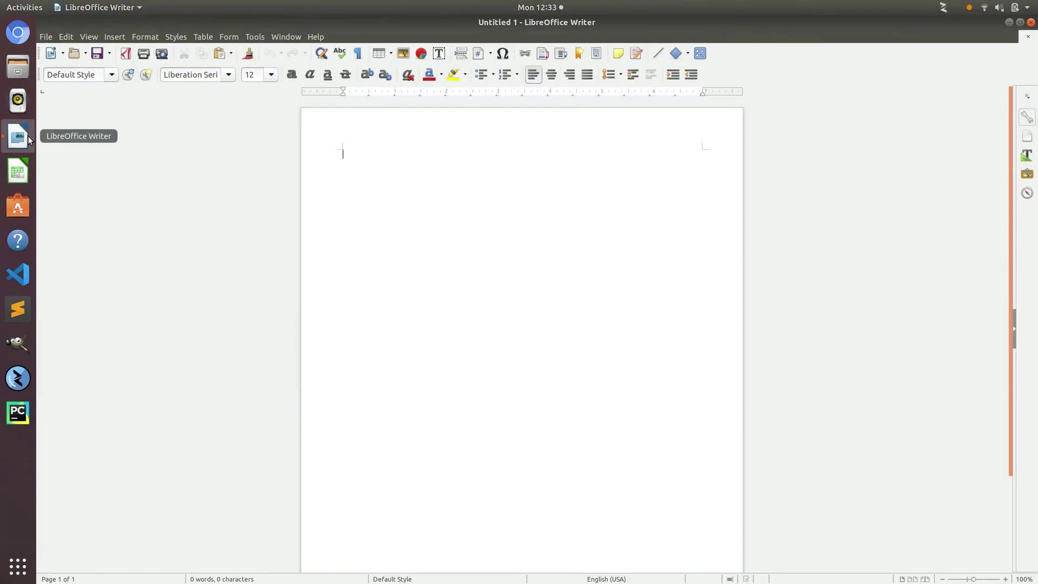
click(18, 171)
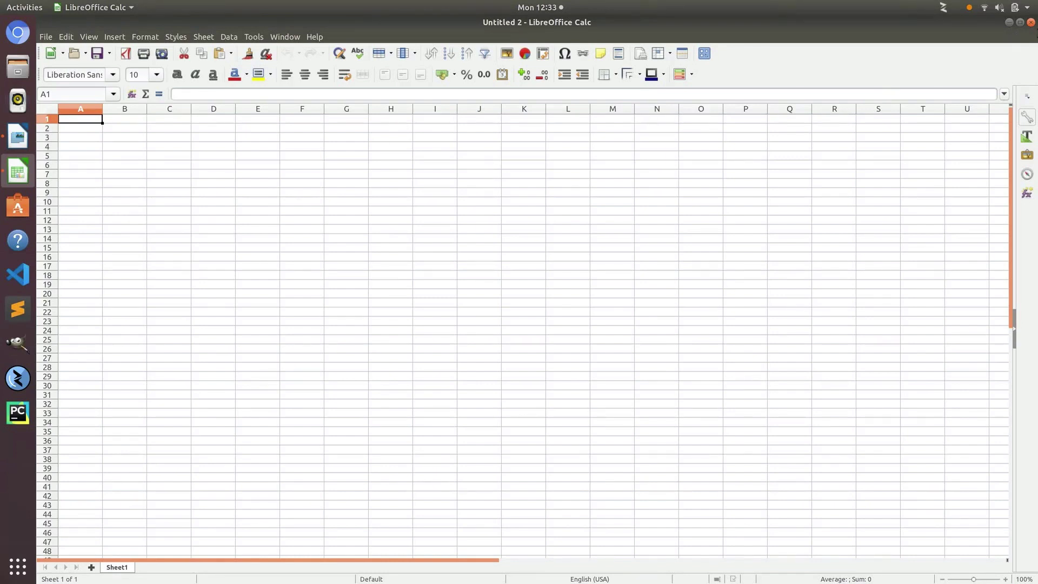
click(1030, 22)
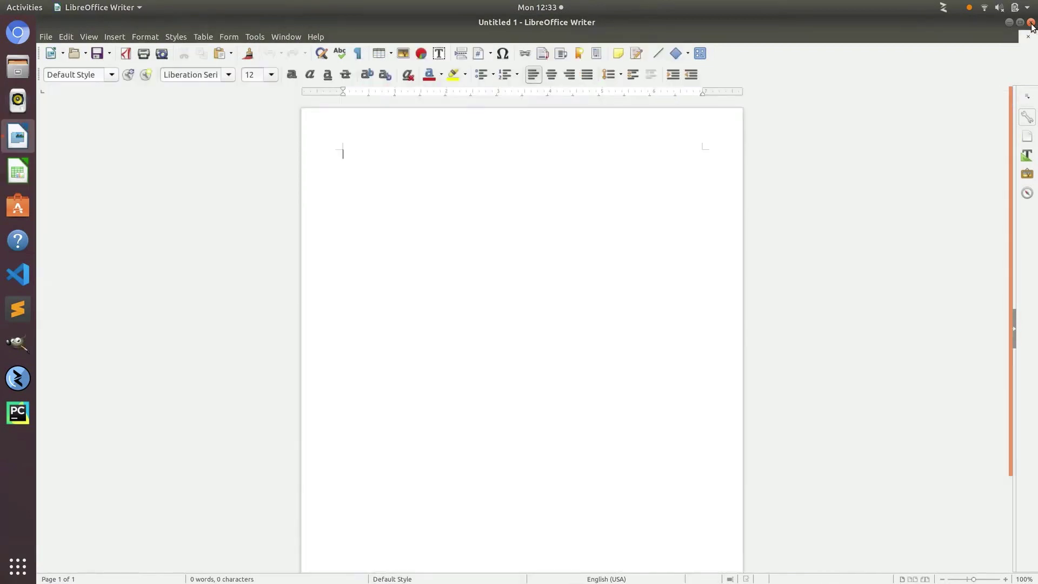
click(1031, 24)
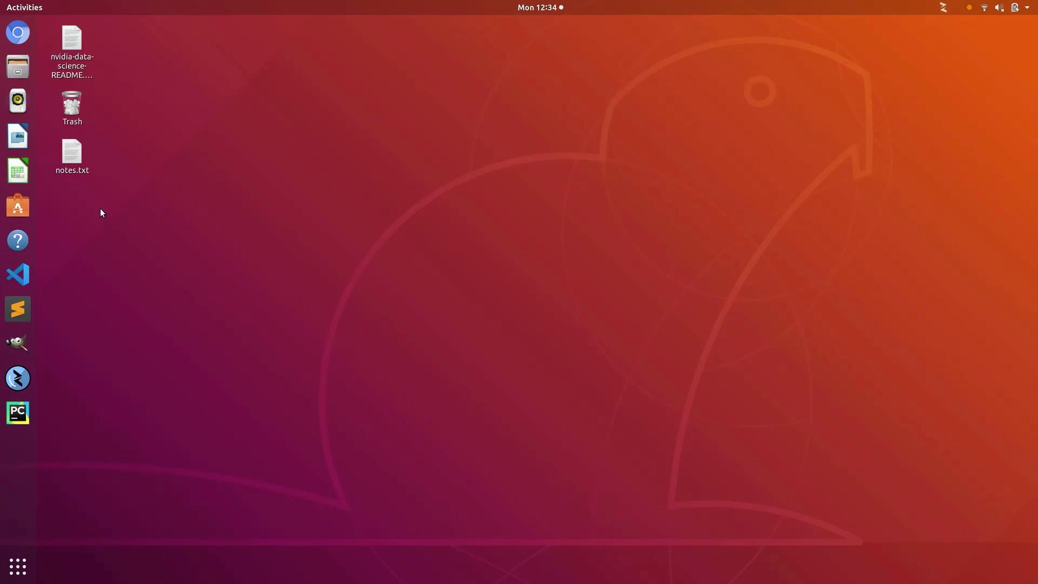
click(17, 208)
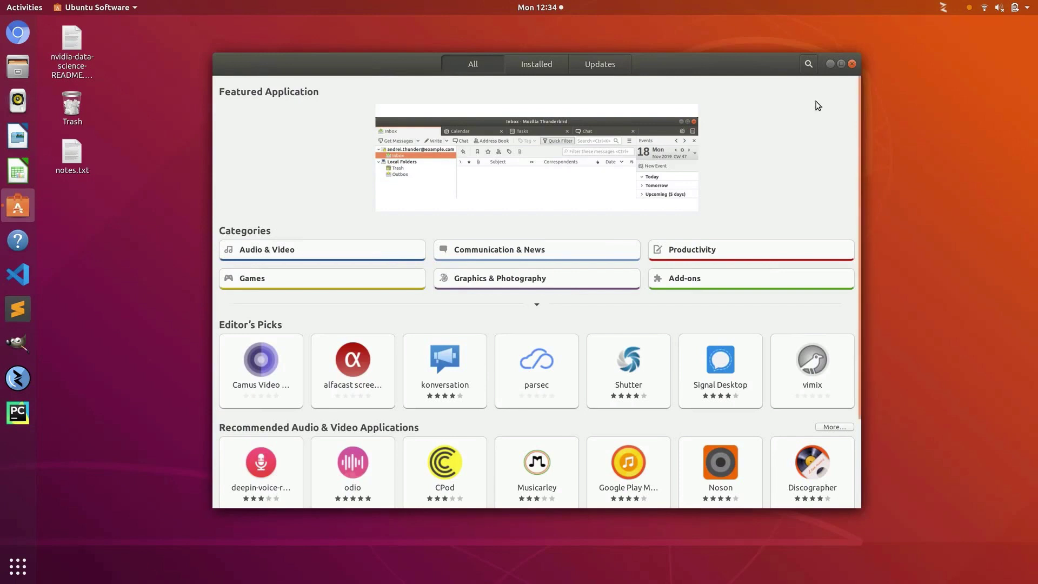
click(808, 64)
text(pych)
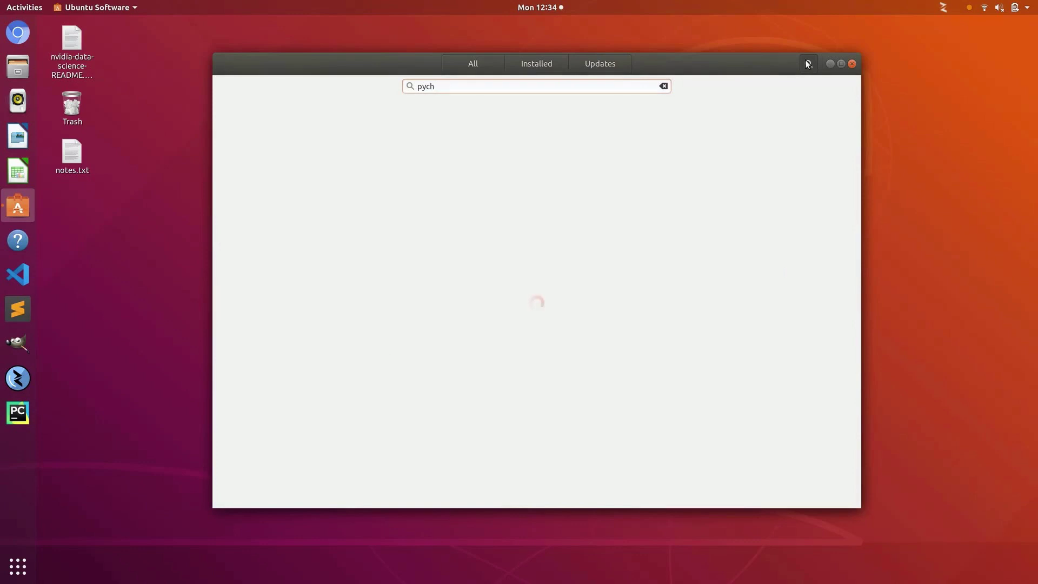
key(BackSpace)
key(BackSpace)
key(BackSpace)
key(BackSpace)
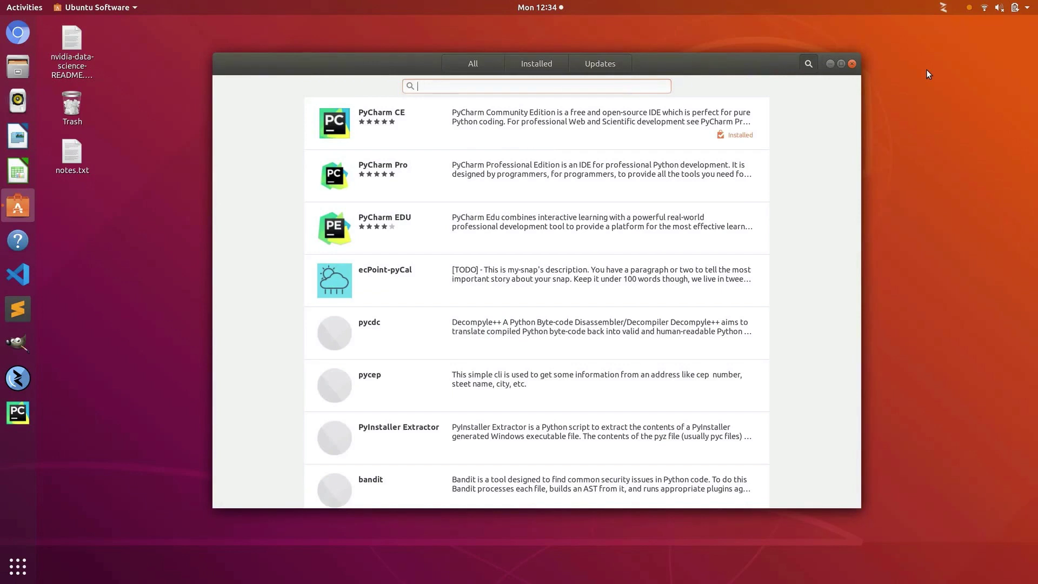
click(855, 60)
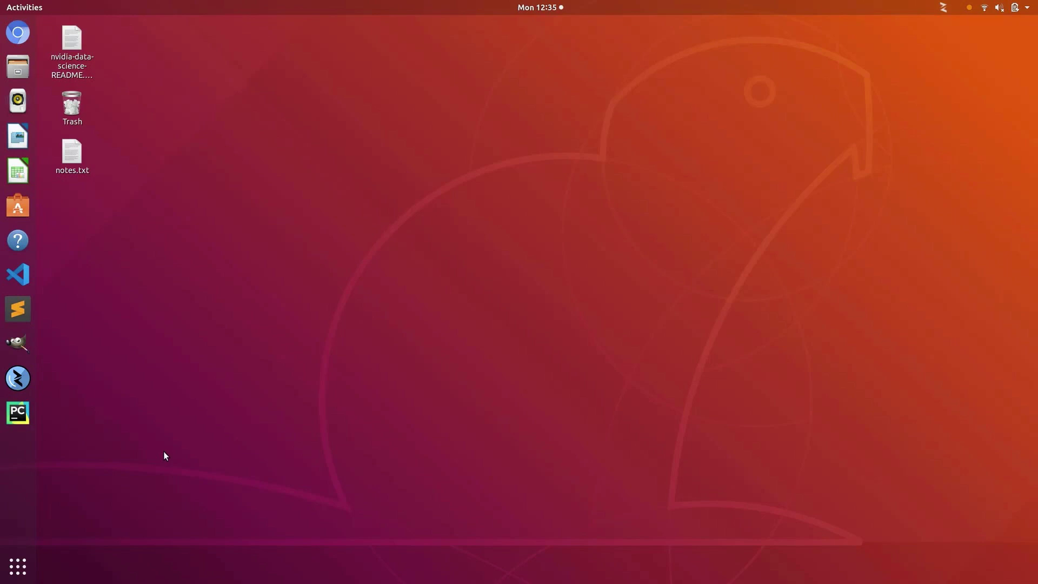
Launch Terminal from the app search and run git to list its usage help
click(14, 577)
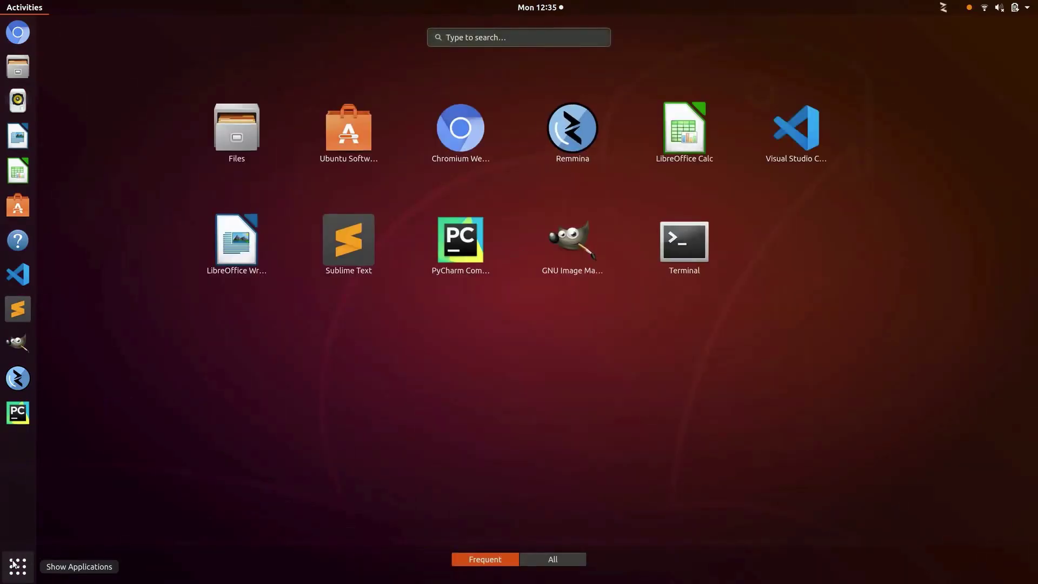
text(term)
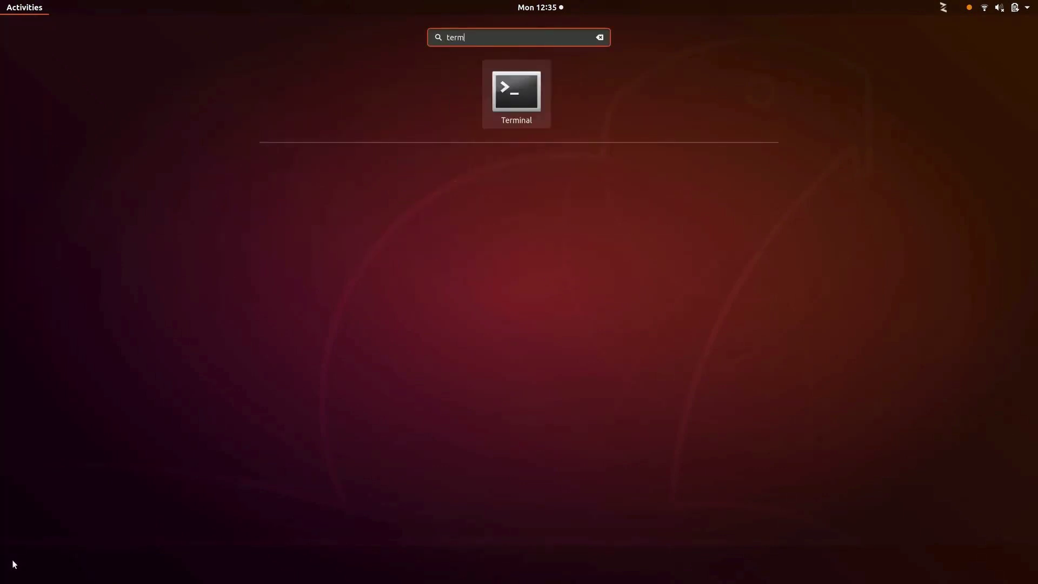
click(520, 108)
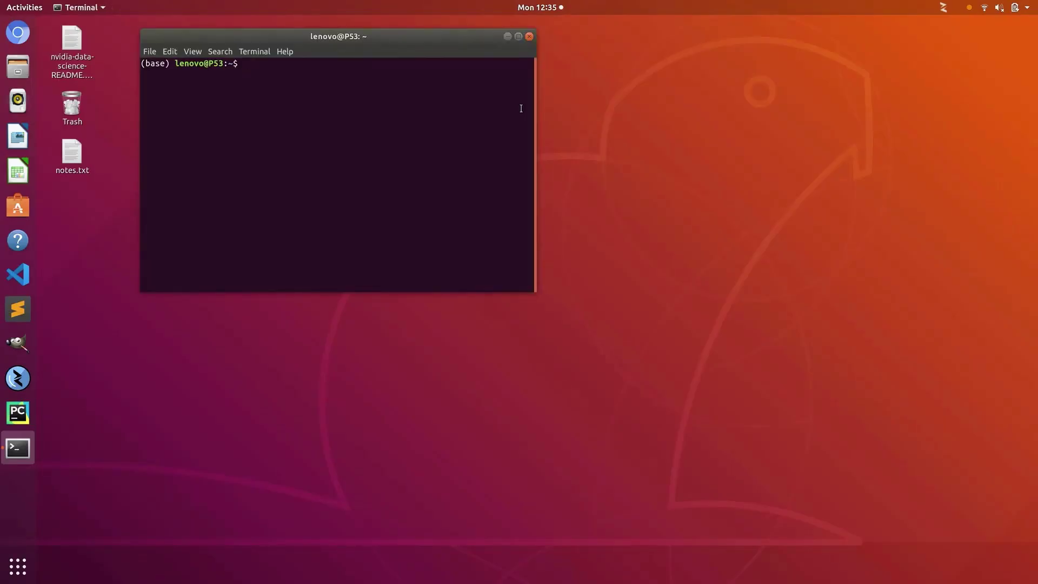
text(git)
key(Return)
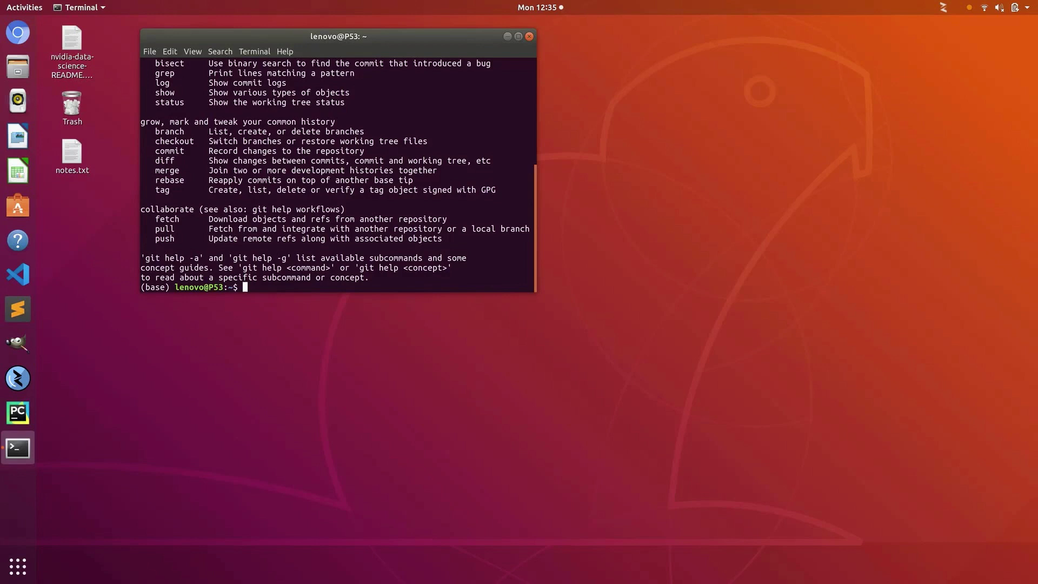
Type and erase trial commands (apt-get install, ls, .ssh) at the terminal prompt
text(apt-get install)
key(BackSpace)
key(BackSpace)
key(BackSpace)
key(BackSpace)
key(BackSpace)
key(BackSpace)
key(BackSpace)
key(BackSpace)
key(BackSpace)
key(BackSpace)
key(BackSpace)
key(BackSpace)
key(BackSpace)
key(BackSpace)
key(BackSpace)
text(ls)
key(BackSpace)
key(BackSpace)
key(BackSpace)
text(.ssh)
key(BackSpace)
key(BackSpace)
key(BackSpace)
key(BackSpace)
click(18, 33)
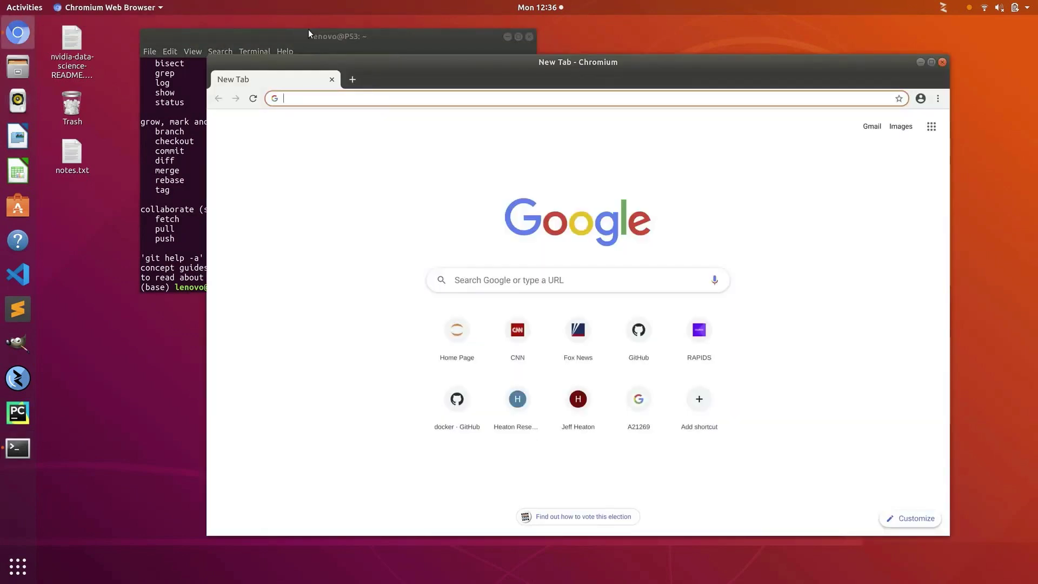
drag(392, 81, 231, 33)
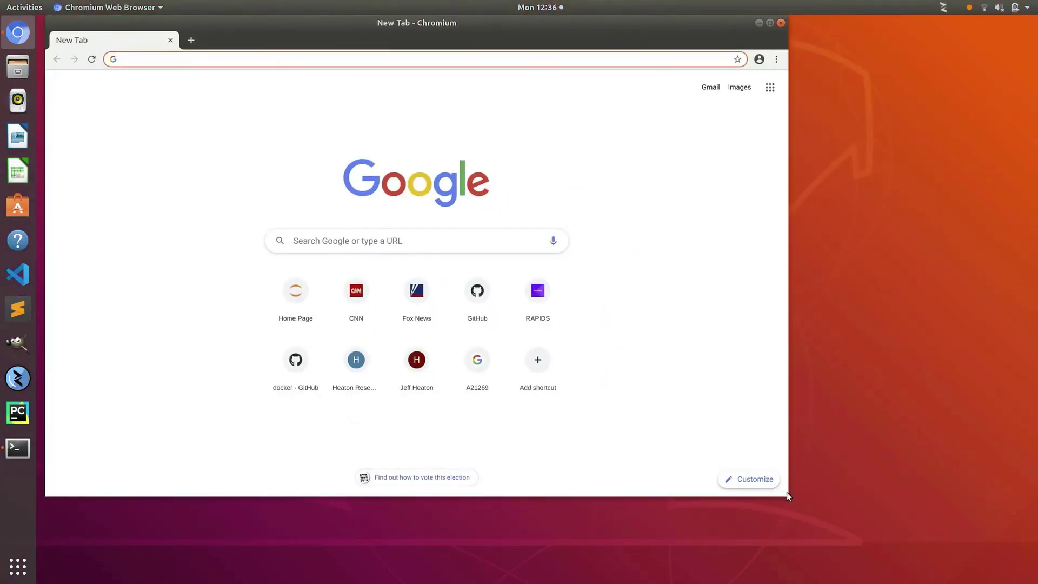
drag(787, 493, 1004, 539)
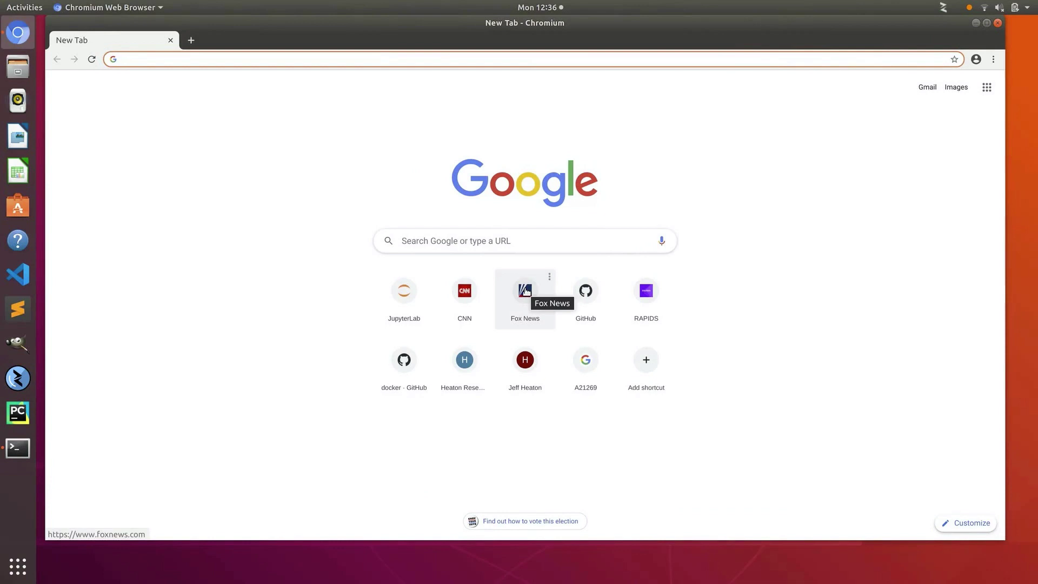
text(www.gi)
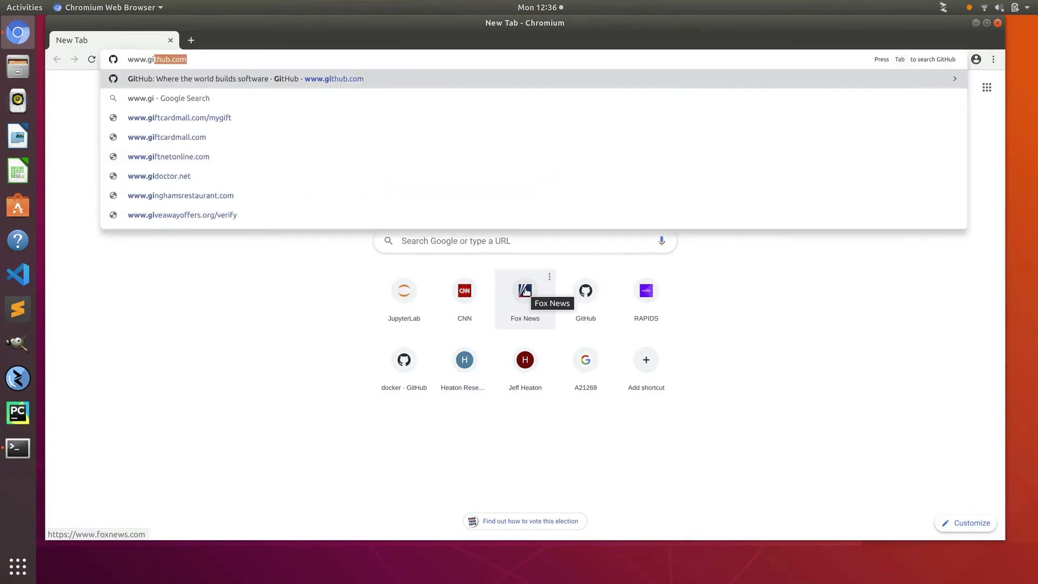
key(Return)
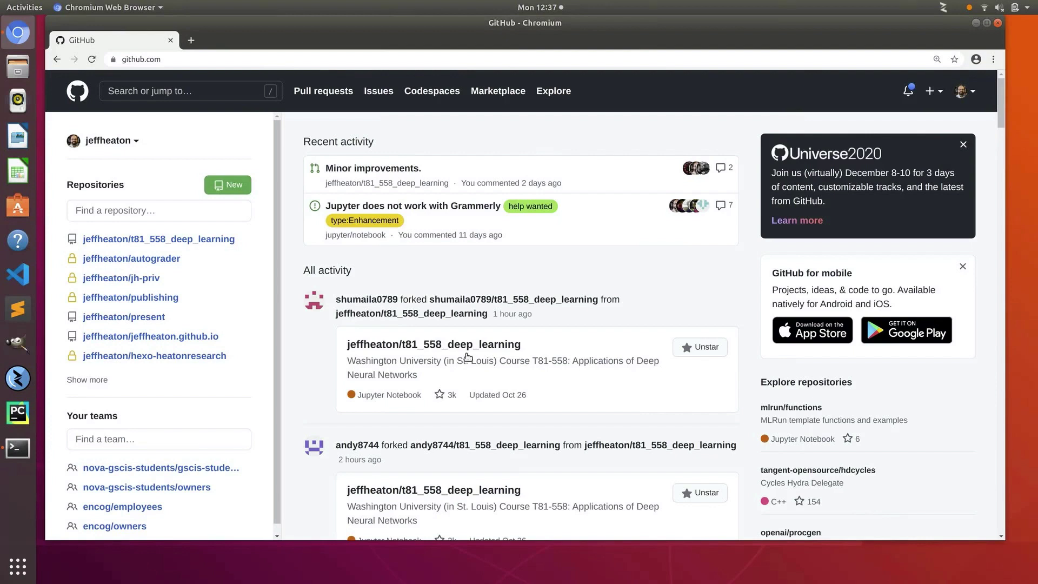
drag(391, 395, 346, 373)
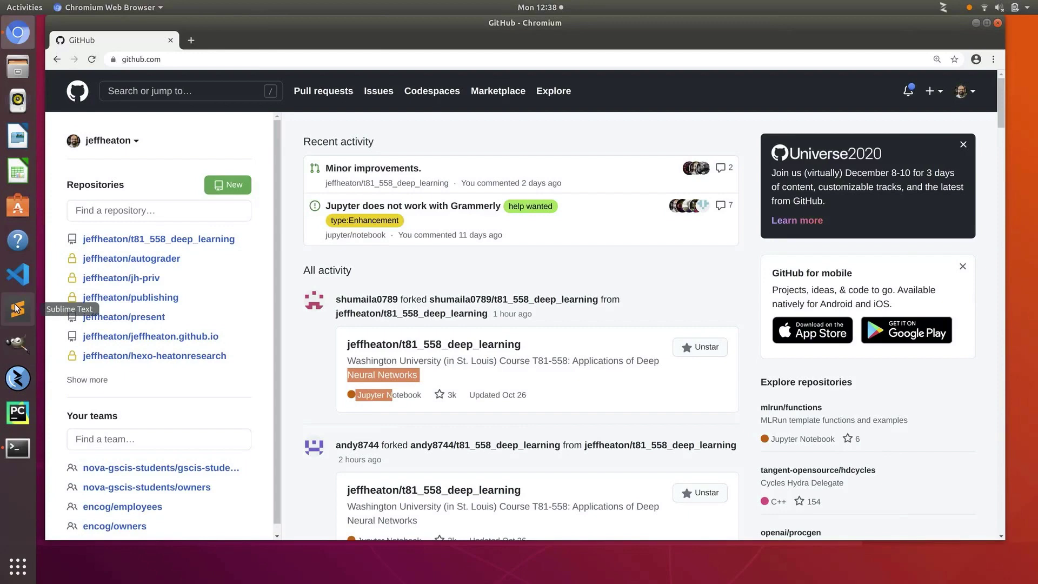
Launch VS Code, then open the papers repository from Your repositories on GitHub
click(24, 267)
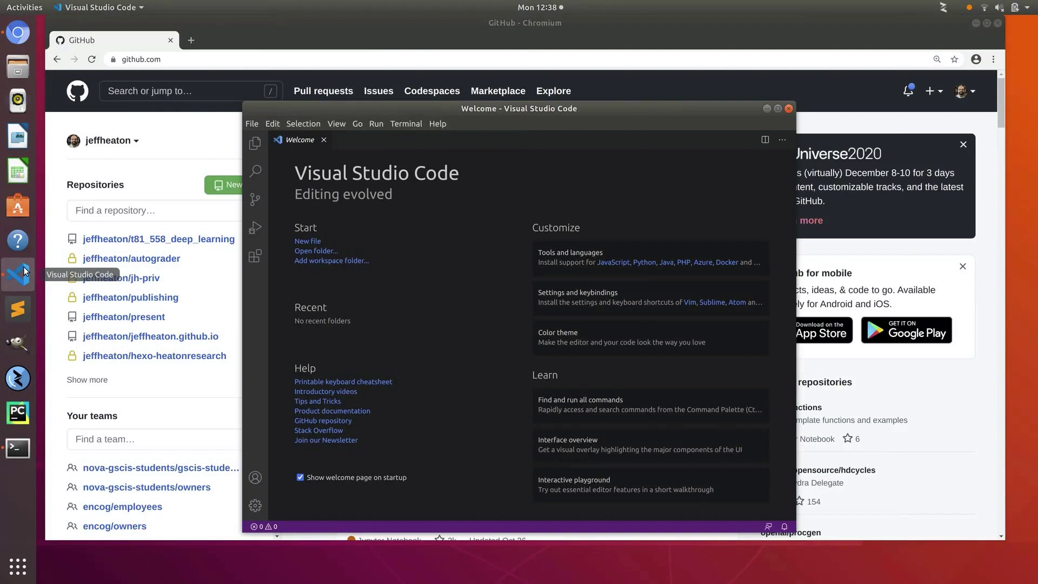
click(261, 43)
click(964, 91)
click(914, 185)
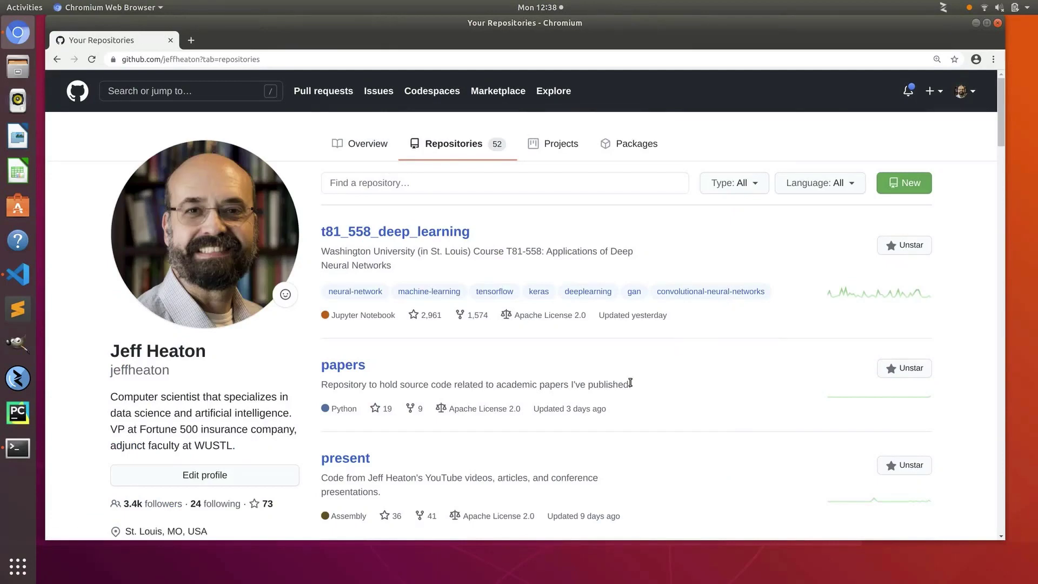
click(339, 368)
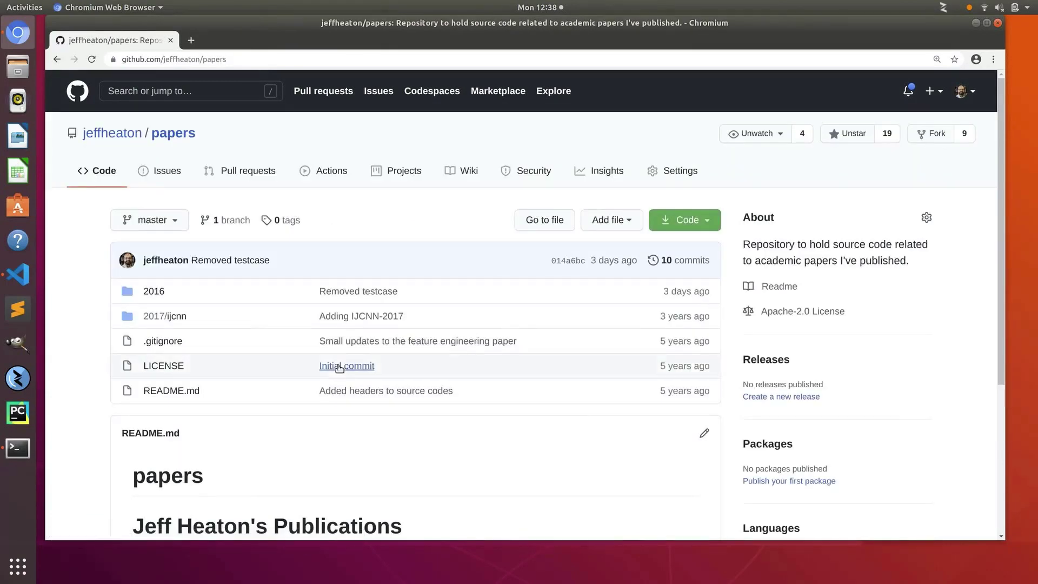
Show the papers repository's HTTPS clone URL and select it for copying
click(704, 225)
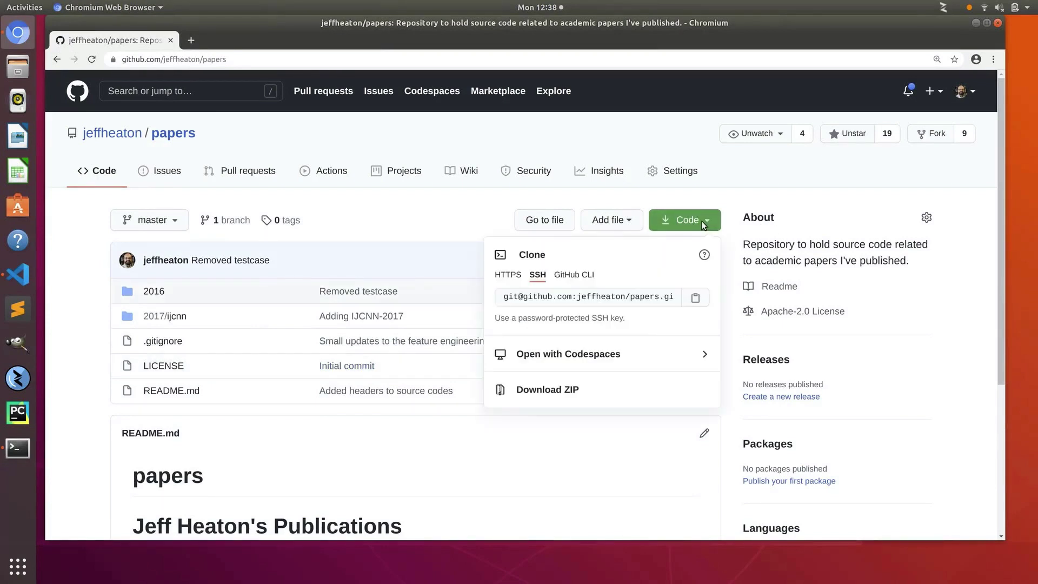
click(503, 276)
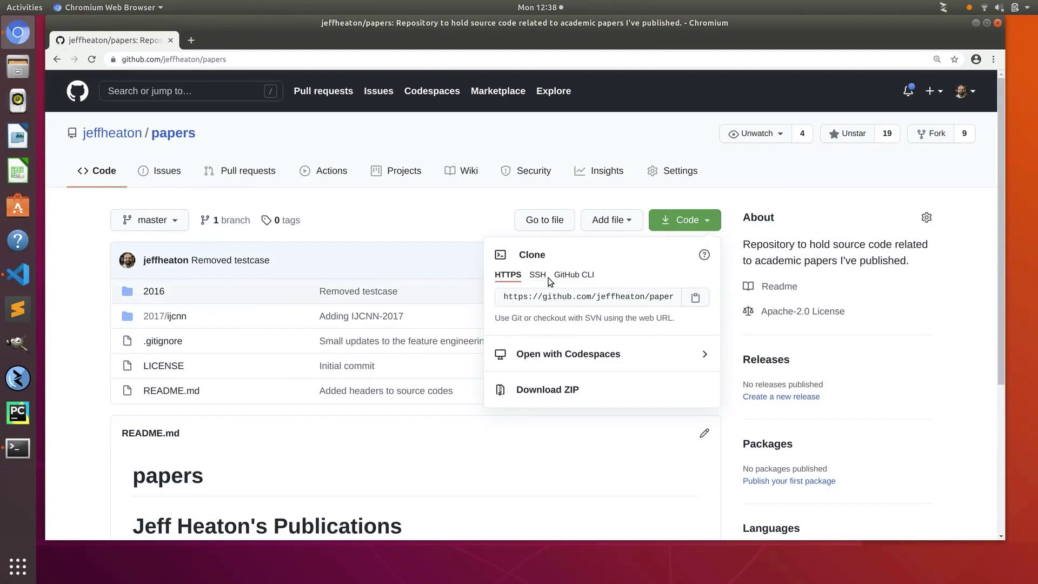
click(549, 307)
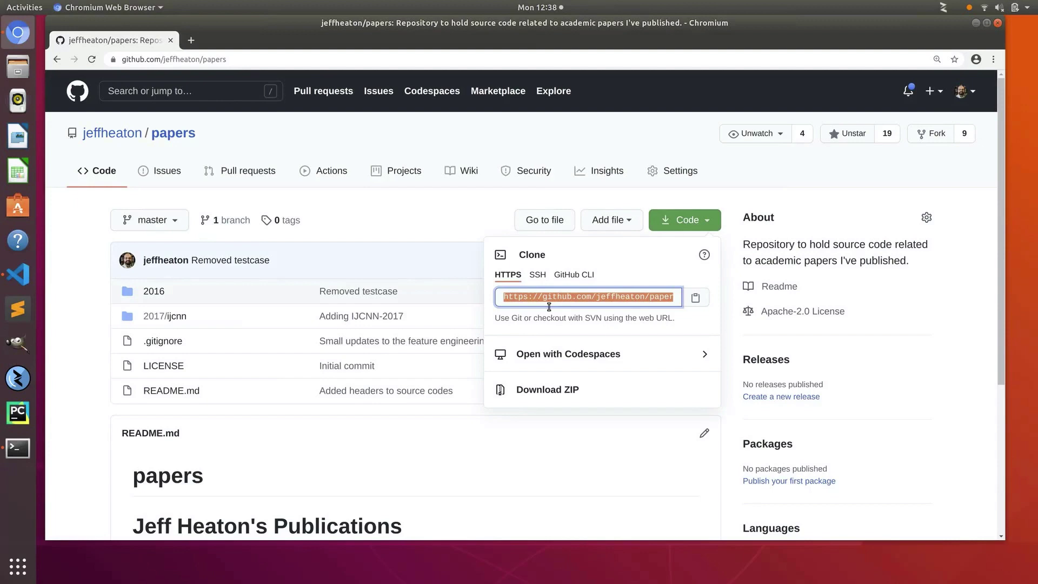
click(18, 447)
Paste the papers HTTPS URL after git clone and run the clone
right_click(311, 239)
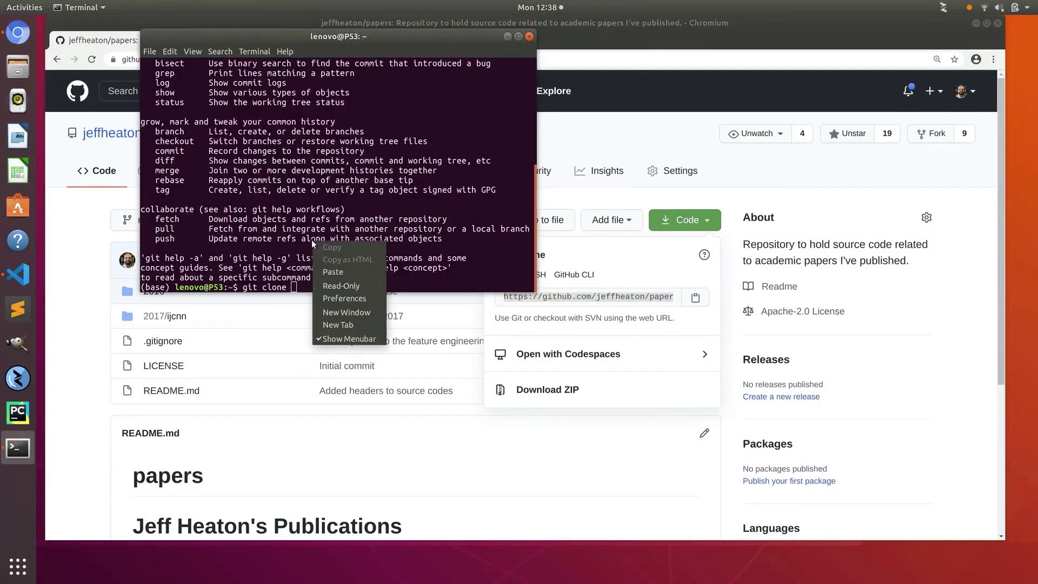
click(333, 272)
key(Return)
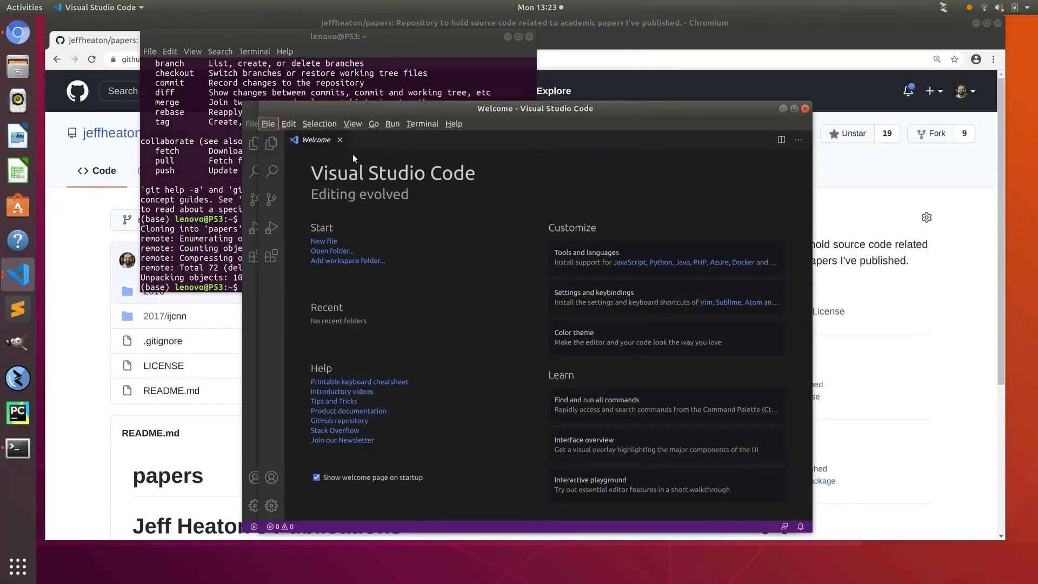
Use File > Open Folder, after cancelling Open File, to load the cloned papers folder
click(270, 123)
click(303, 170)
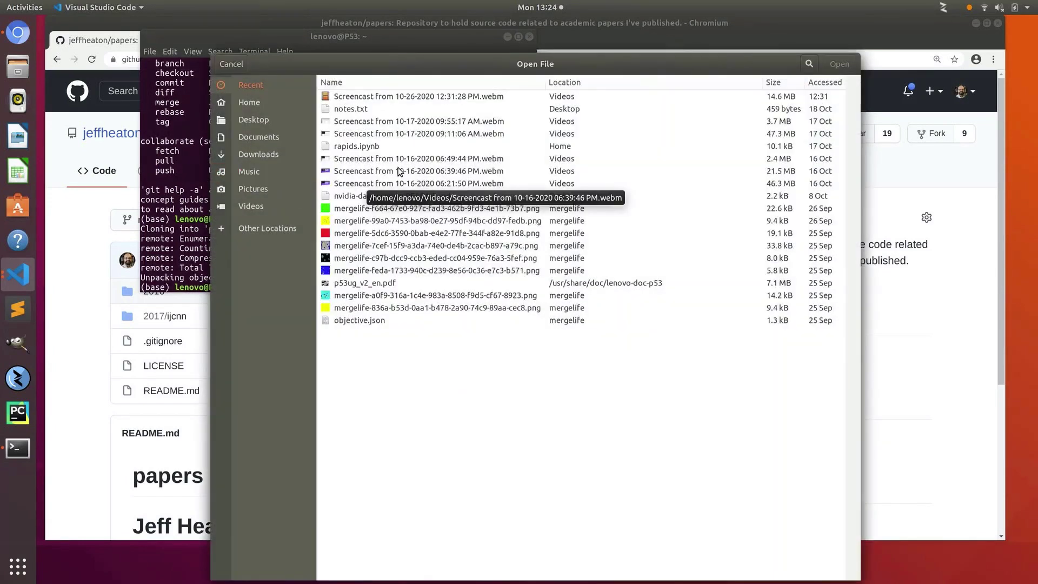
key(Escape)
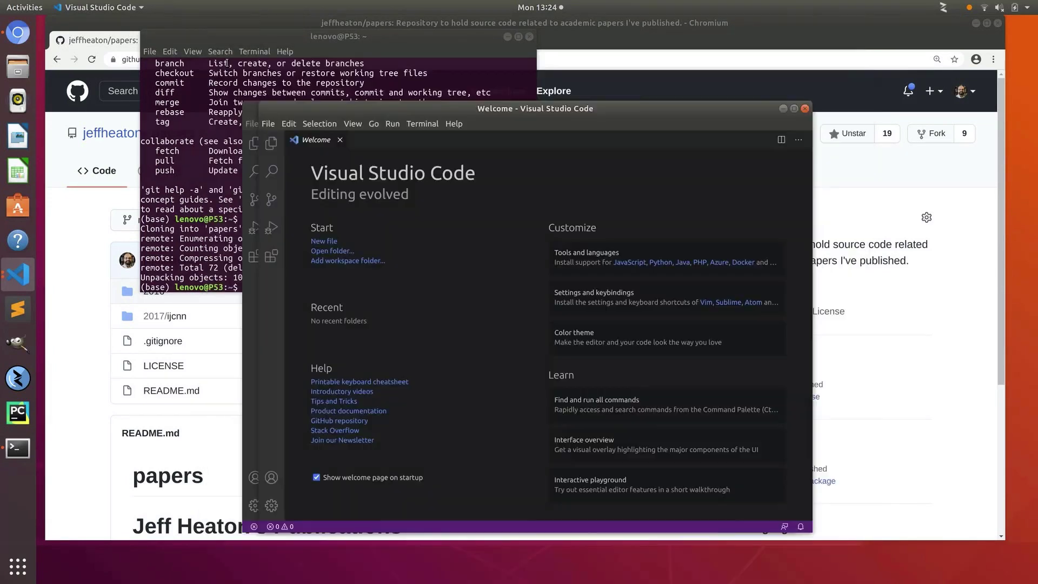
click(268, 124)
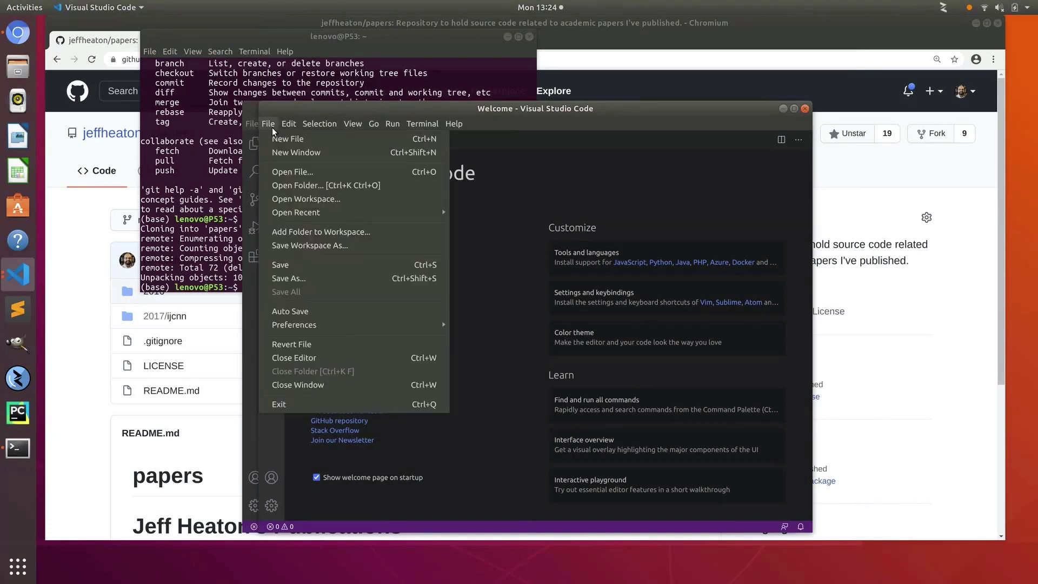
click(326, 187)
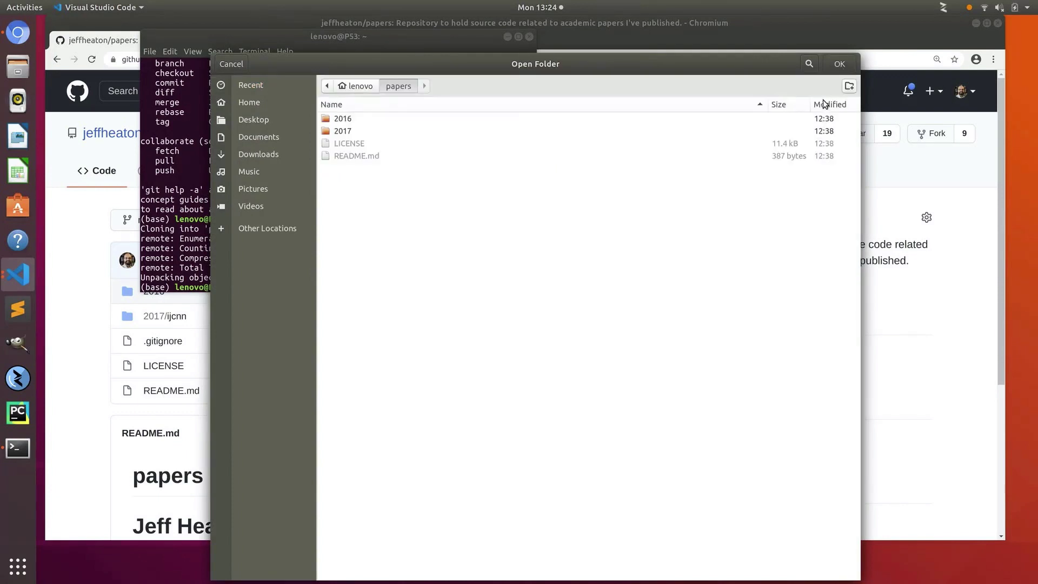
click(839, 65)
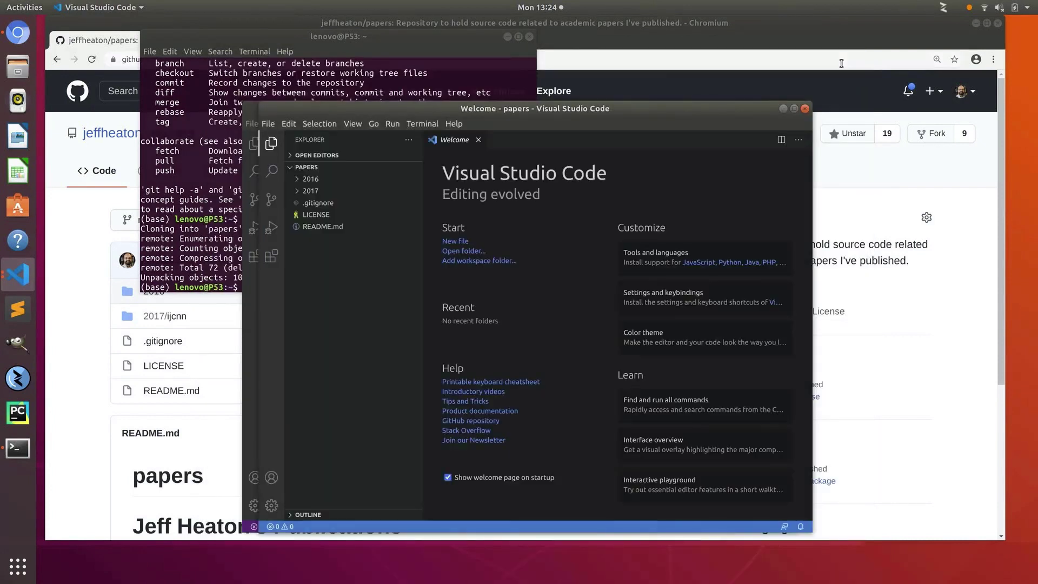
Expand 2016 > ieee-feature-eng, open run_experiment.py, and close the Python extensions prompt
click(298, 180)
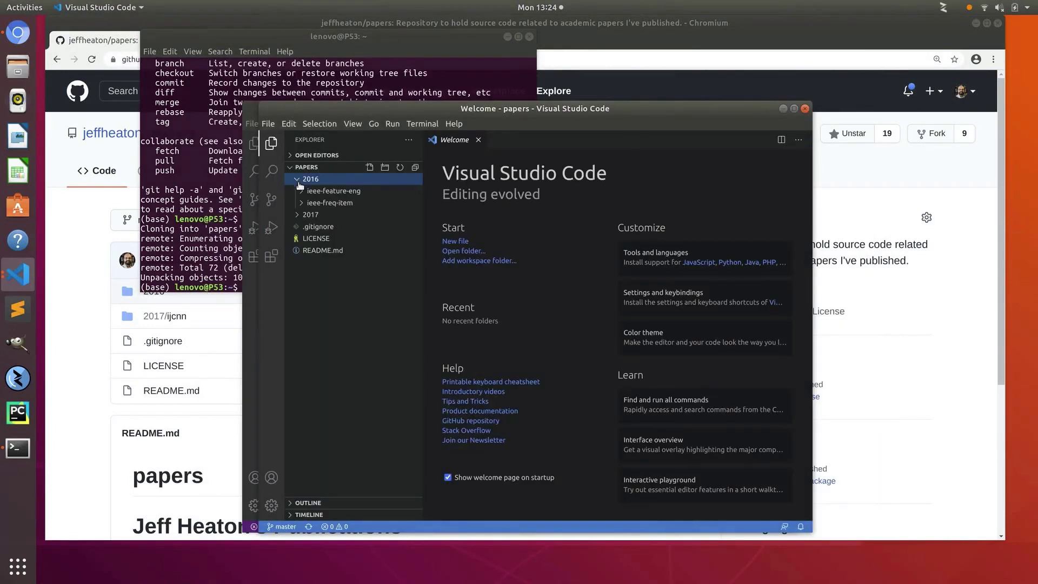
click(306, 192)
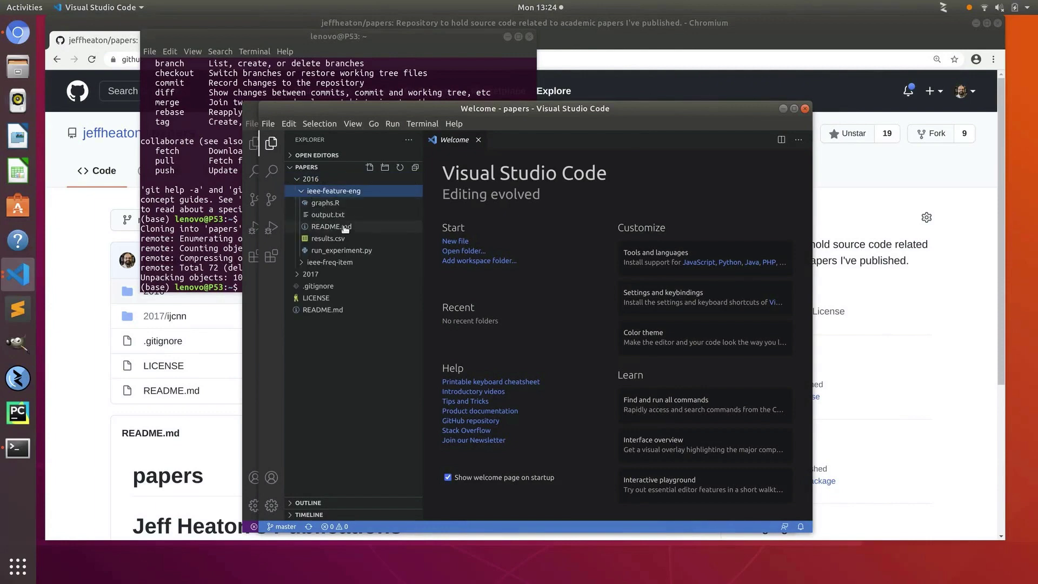
click(365, 253)
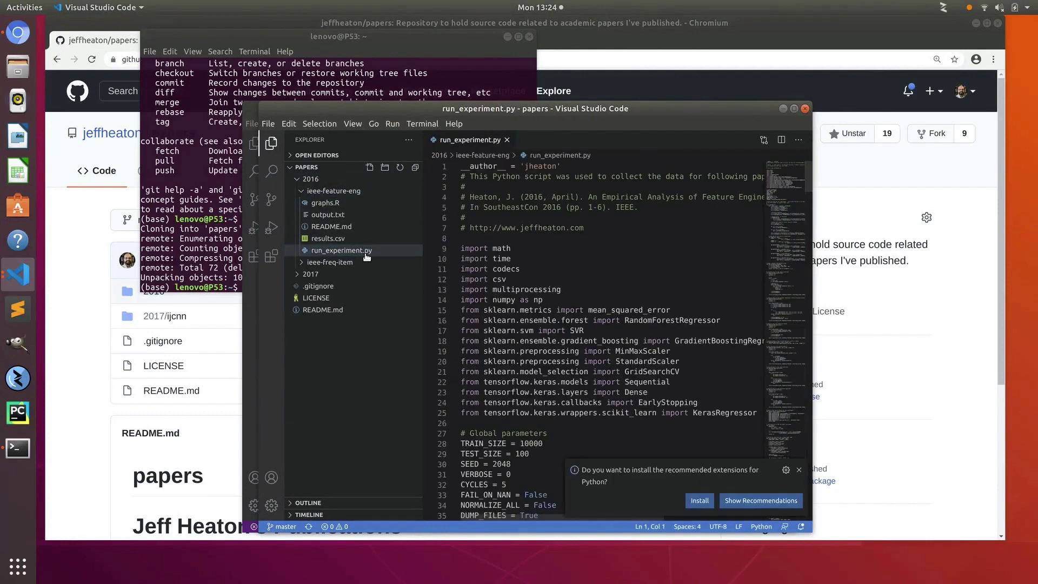
click(799, 470)
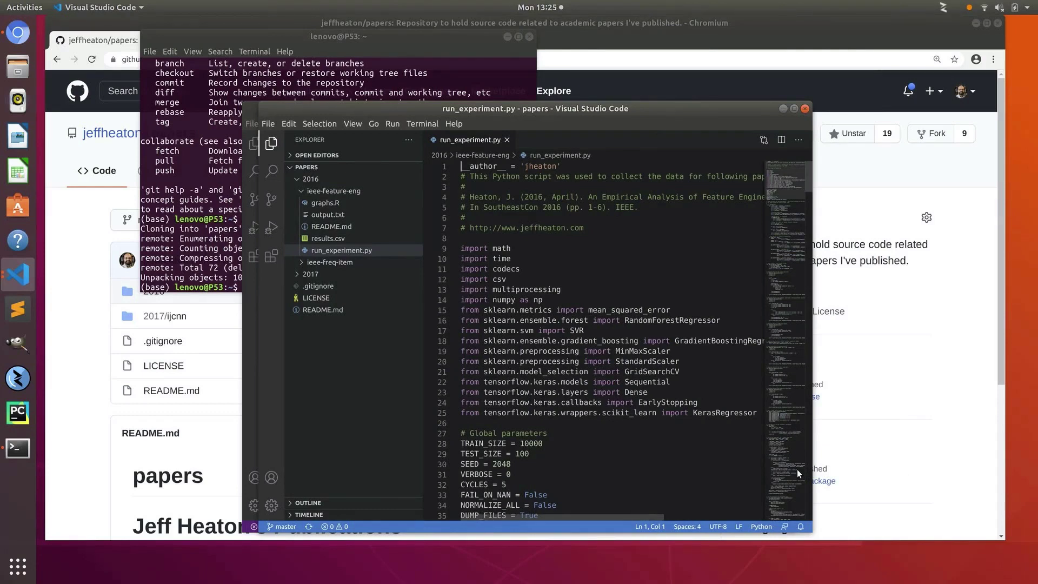
Move the Chromium window aside to reveal the desktop files, then bring the terminal forward
click(994, 435)
click(895, 371)
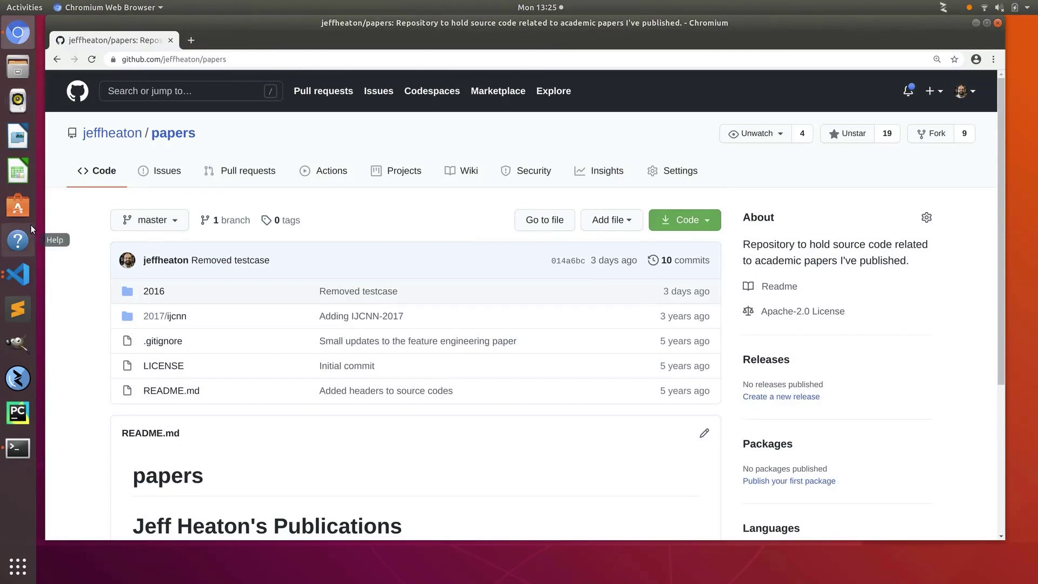
drag(247, 35, 459, 101)
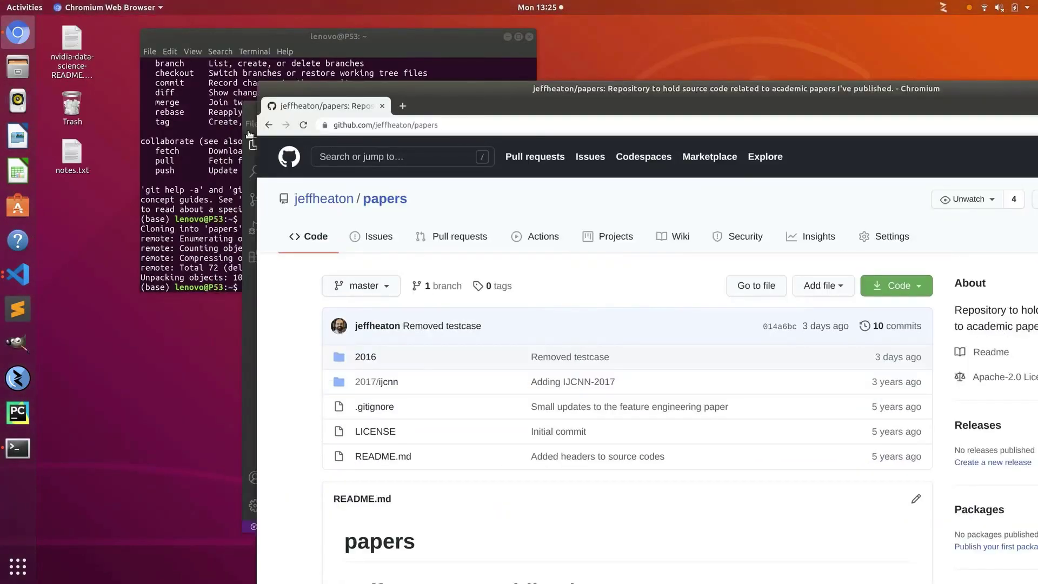
click(191, 147)
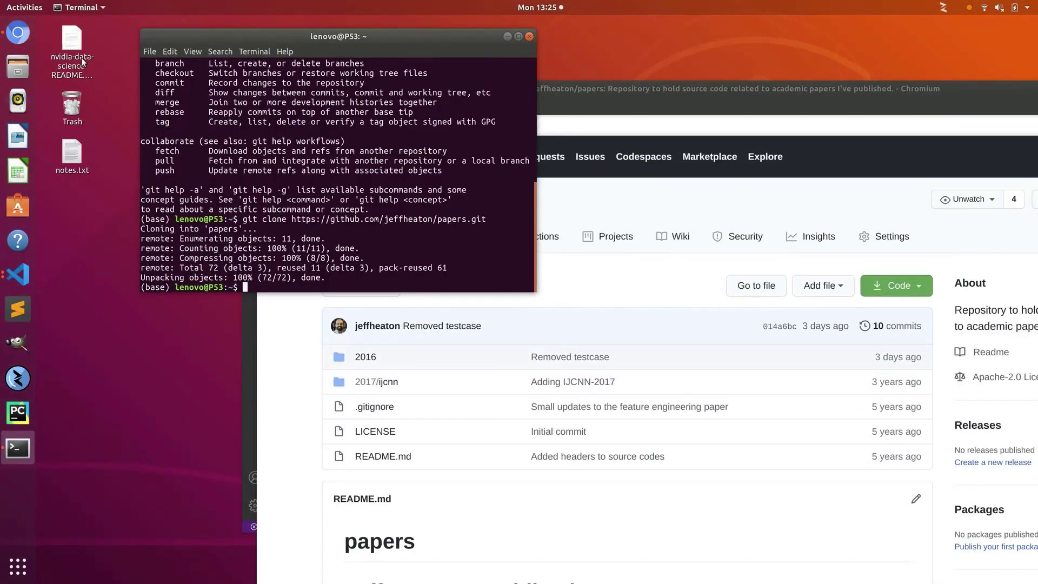
Open nvidia-data-science-README.md, copy its run-container command, and move the editor window down
double_click(72, 40)
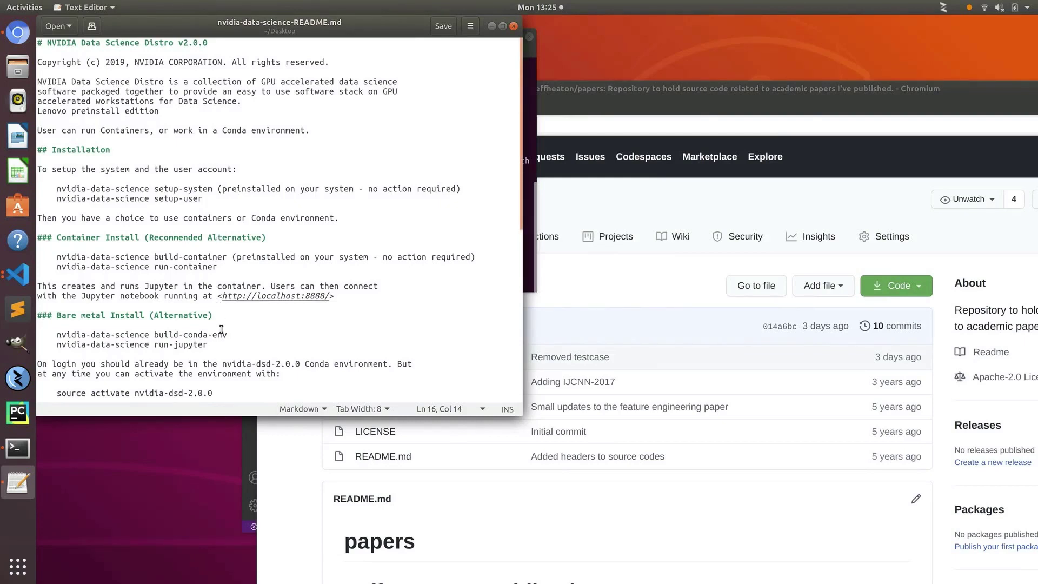
drag(220, 267, 56, 267)
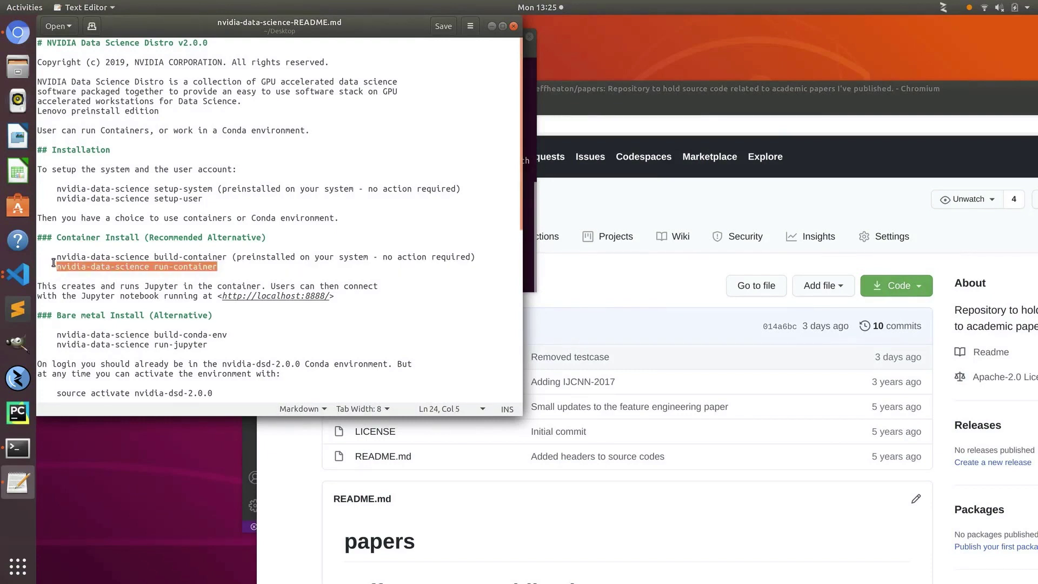
right_click(84, 268)
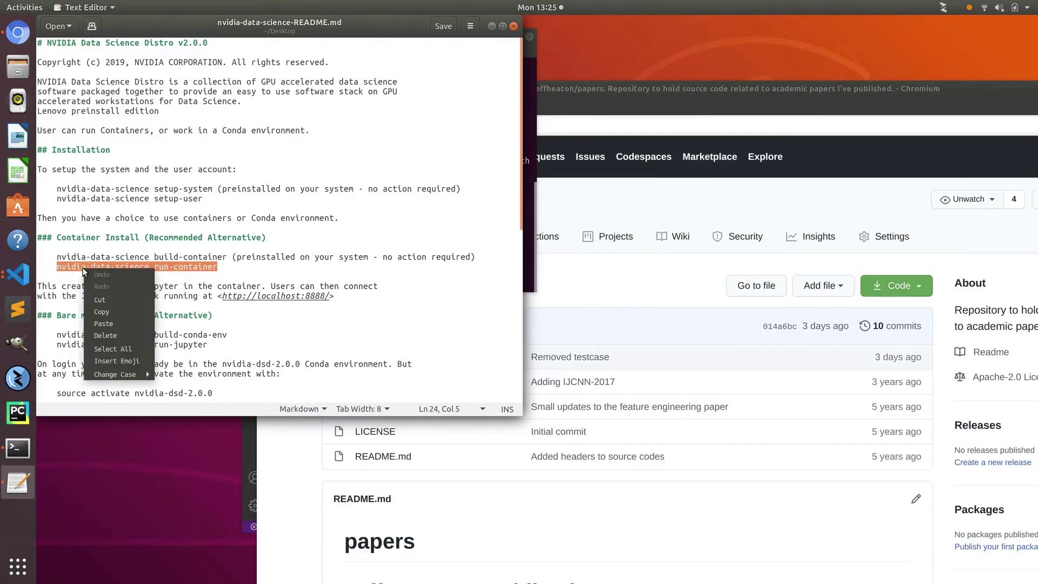
click(102, 311)
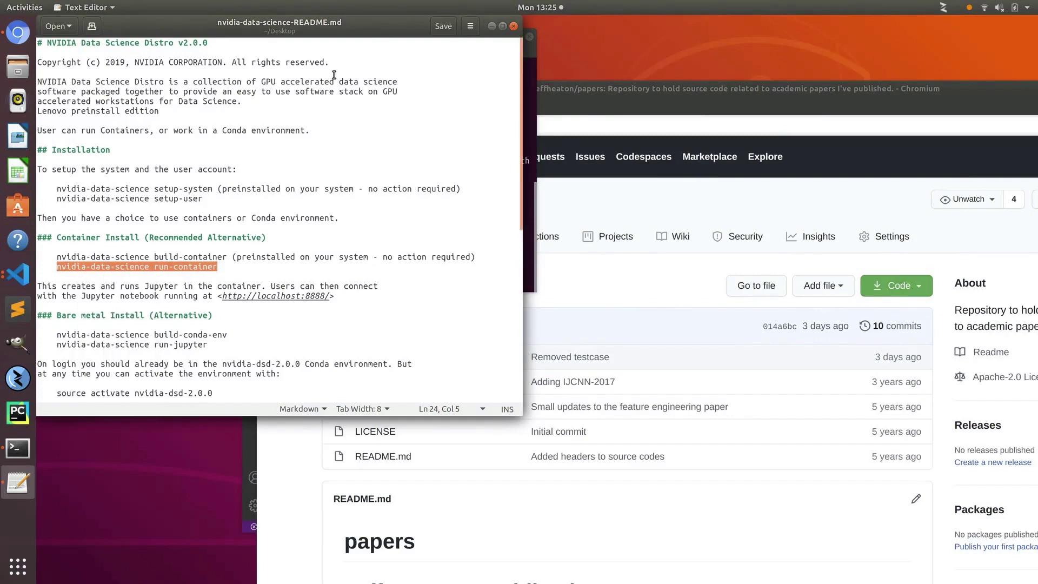
drag(386, 32, 403, 195)
click(378, 167)
Paste the nvidia-data-science run-container command at the terminal prompt and run it
right_click(347, 126)
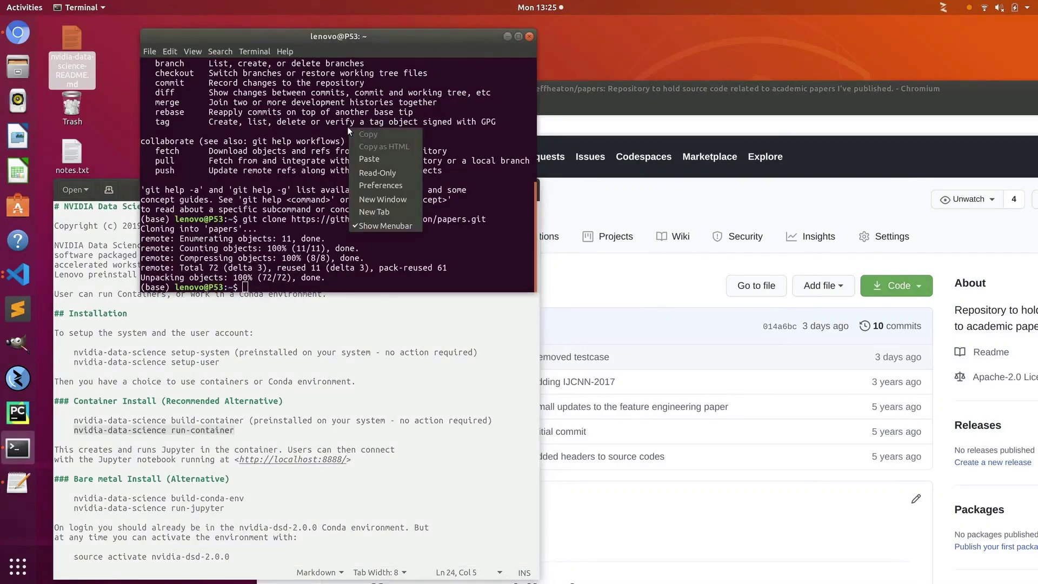
click(373, 159)
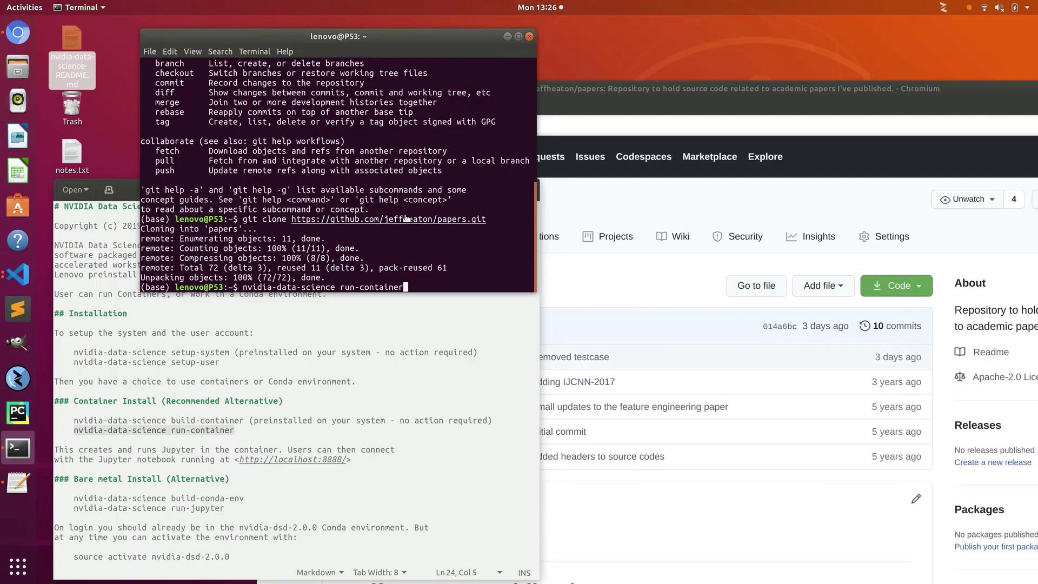
key(Return)
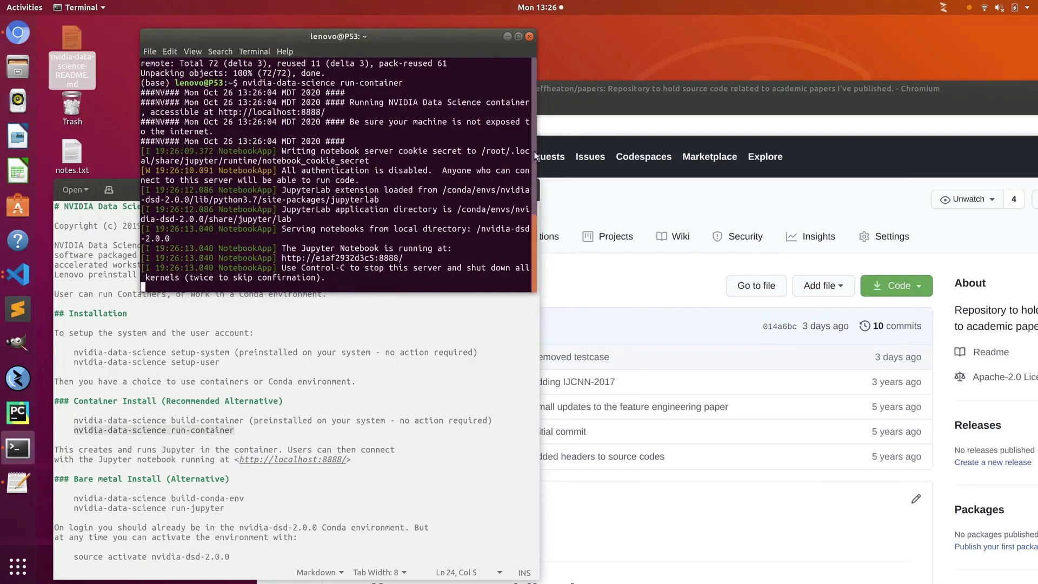
Bring forward Chromium's localhost:8888 Jupyter home page and move the window up and left
click(585, 100)
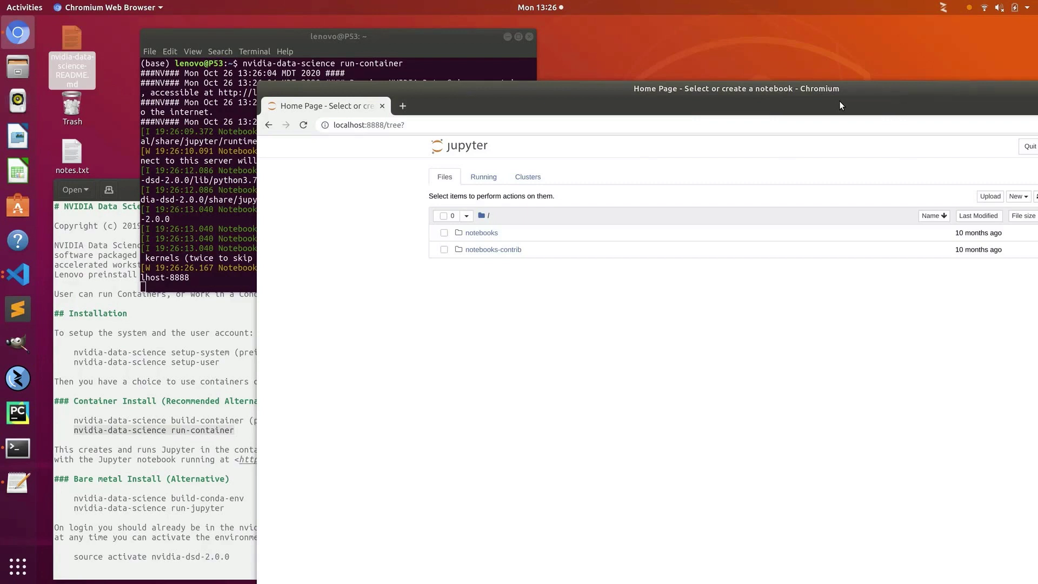
drag(838, 101, 731, 44)
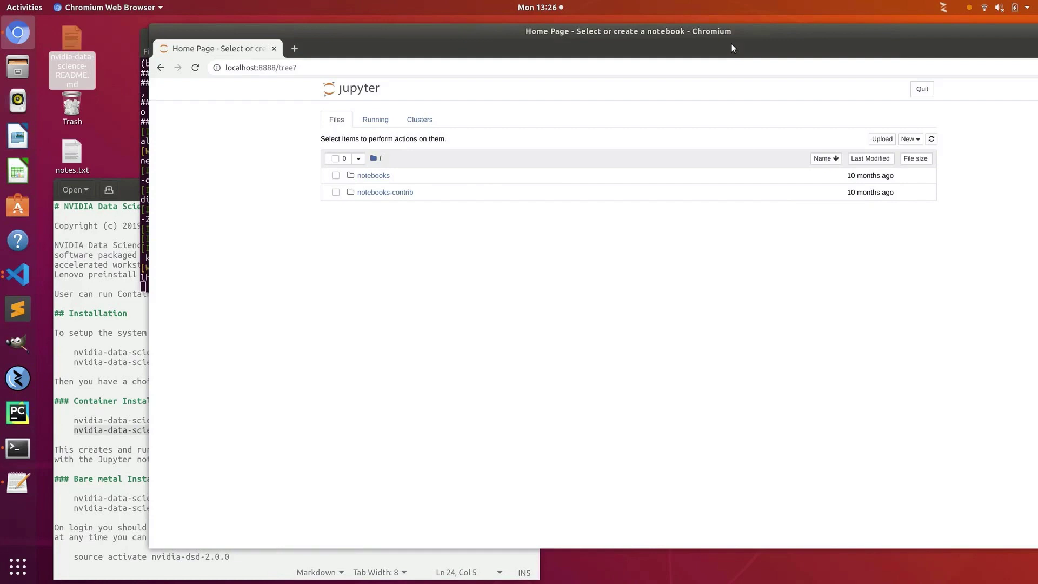
Check the container's kernels, stop its server with Ctrl+C, and launch 'jupyter notebook' locally
click(899, 139)
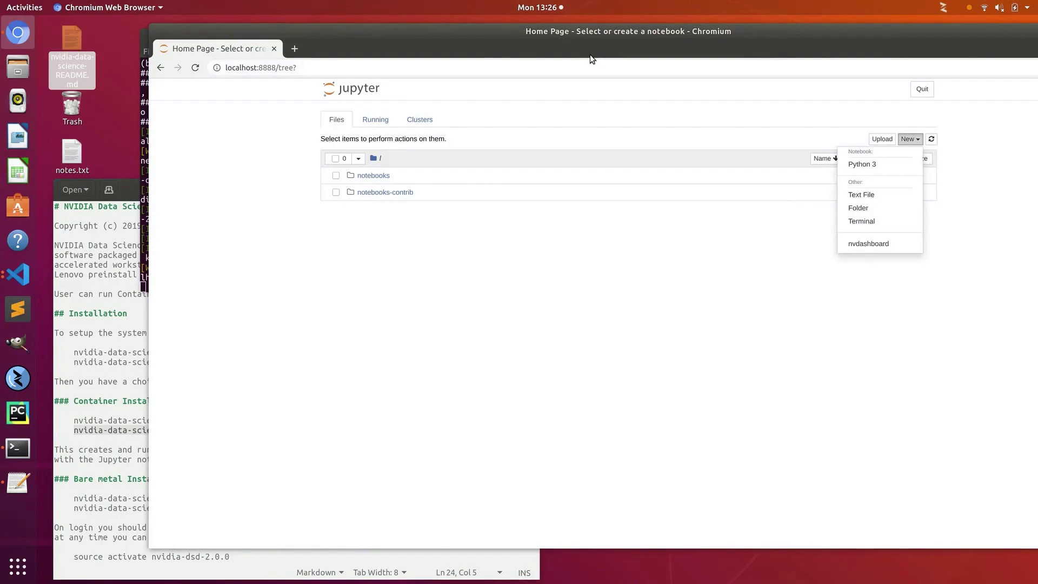
click(145, 135)
key(ctrl+c)
key(ctrl+c)
key(ctrl+c)
key(ctrl+c)
key(ctrl+c)
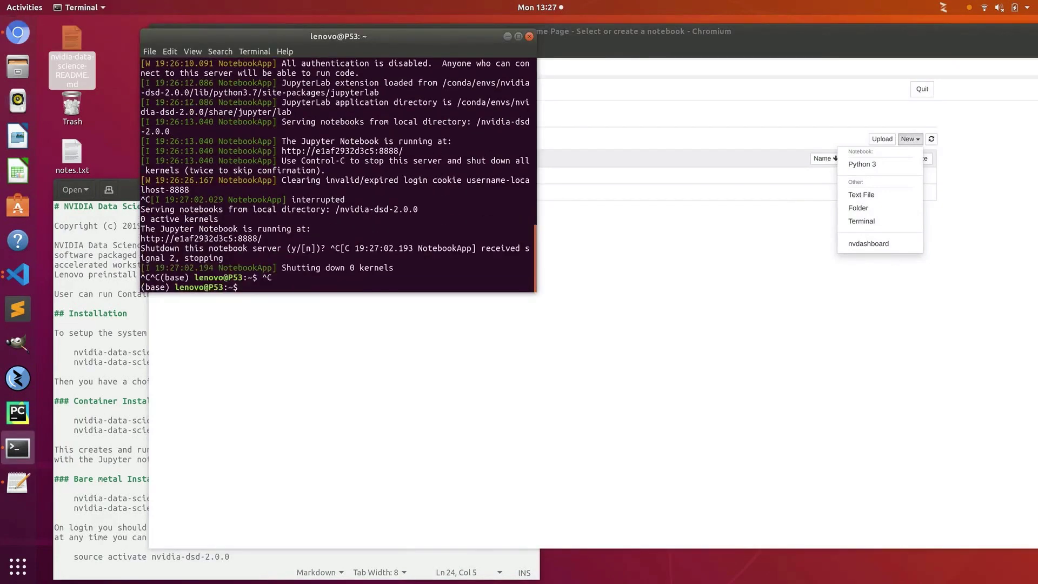
text(jupyter notebook)
key(Return)
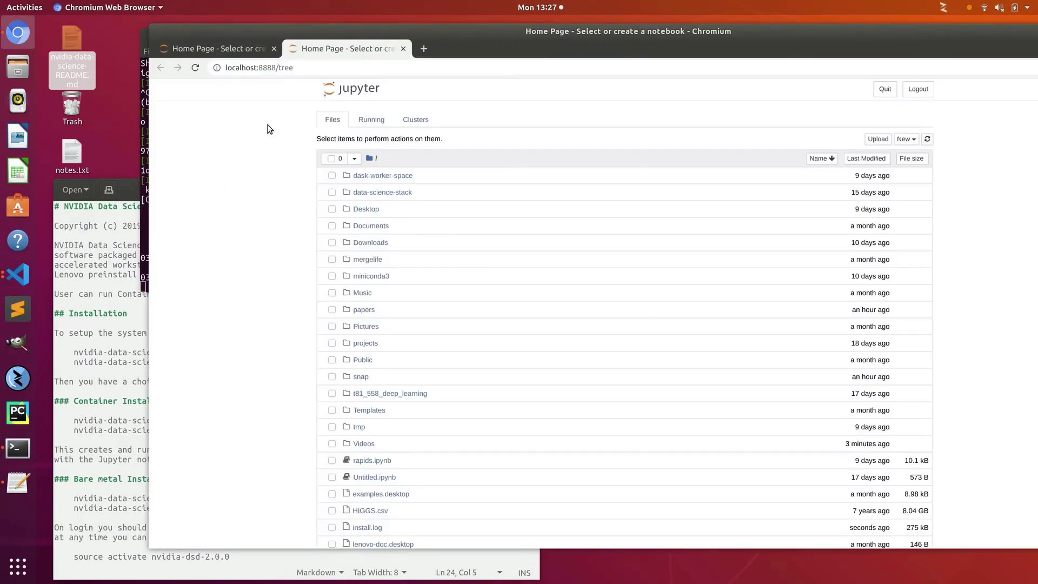
Review the local kernels, including rapidsai and tensorflow, then search Google for 'google colab'
click(908, 140)
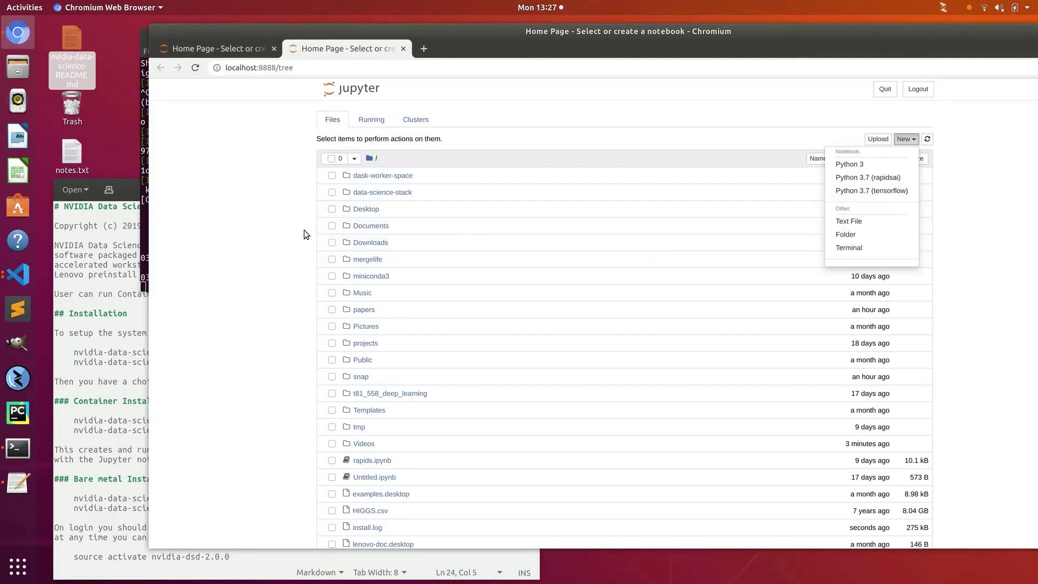
drag(18, 240, 38, 38)
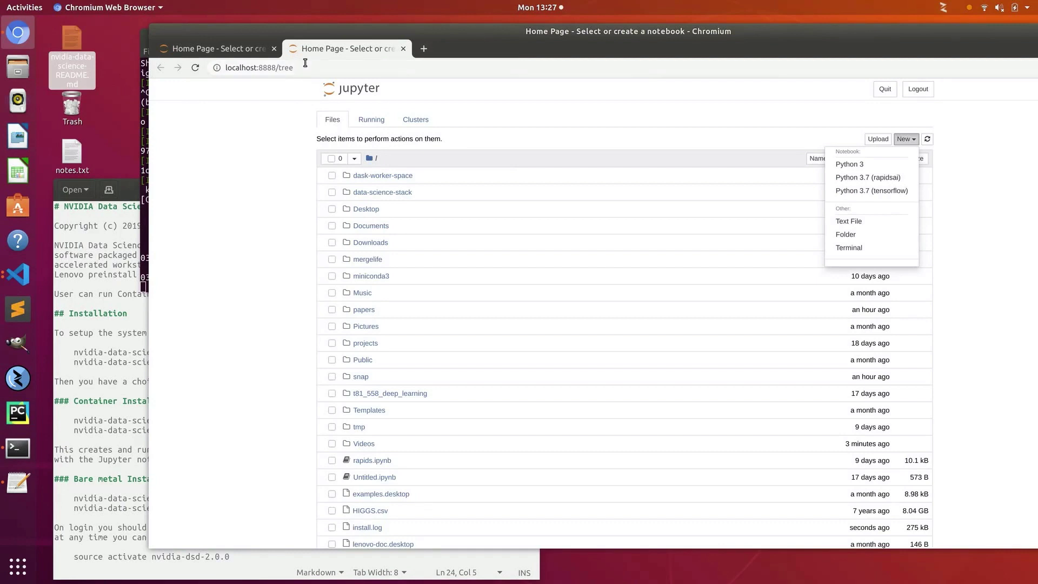
click(305, 63)
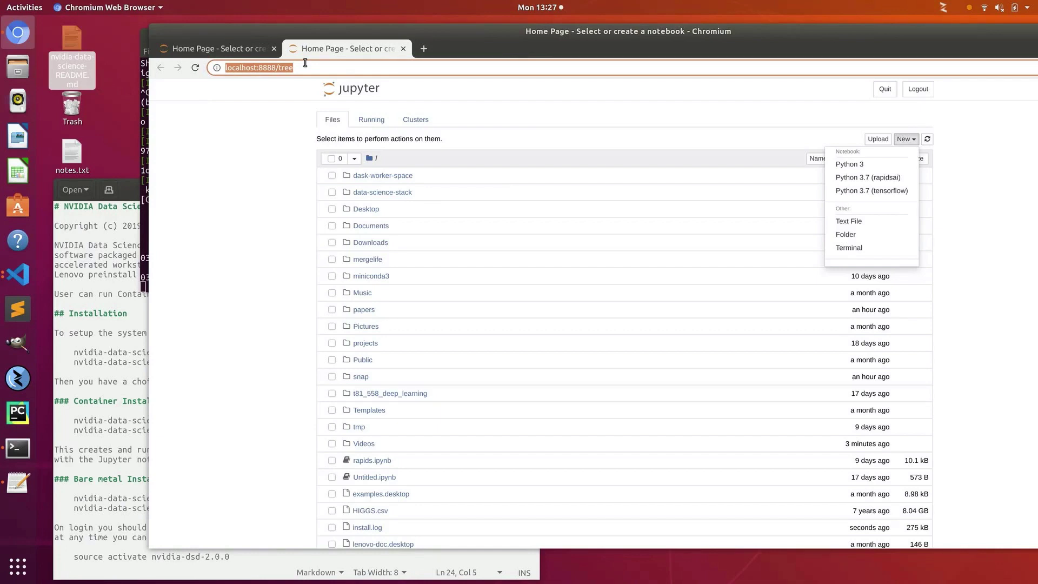
text(google colab)
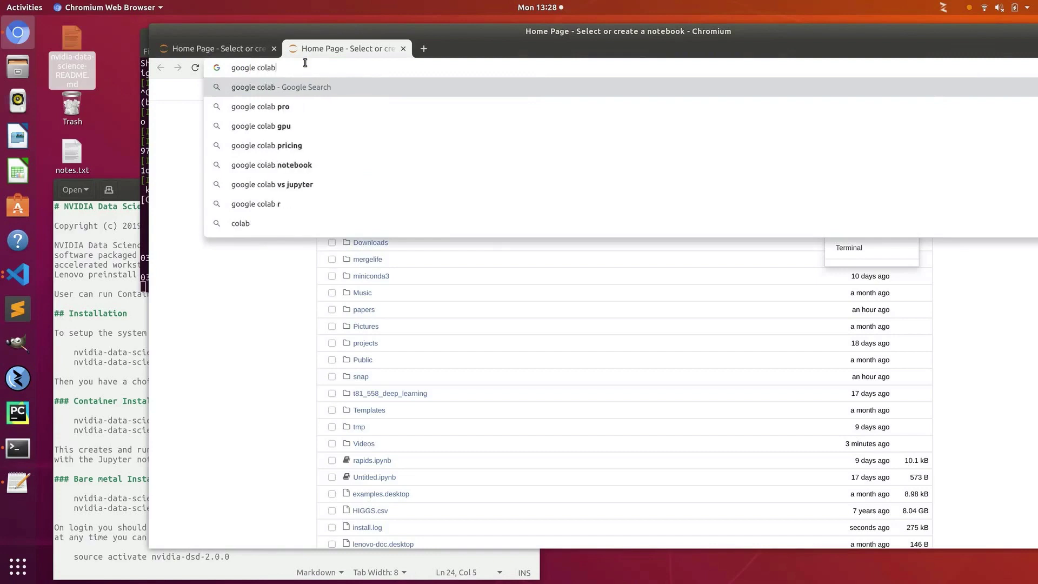
key(Return)
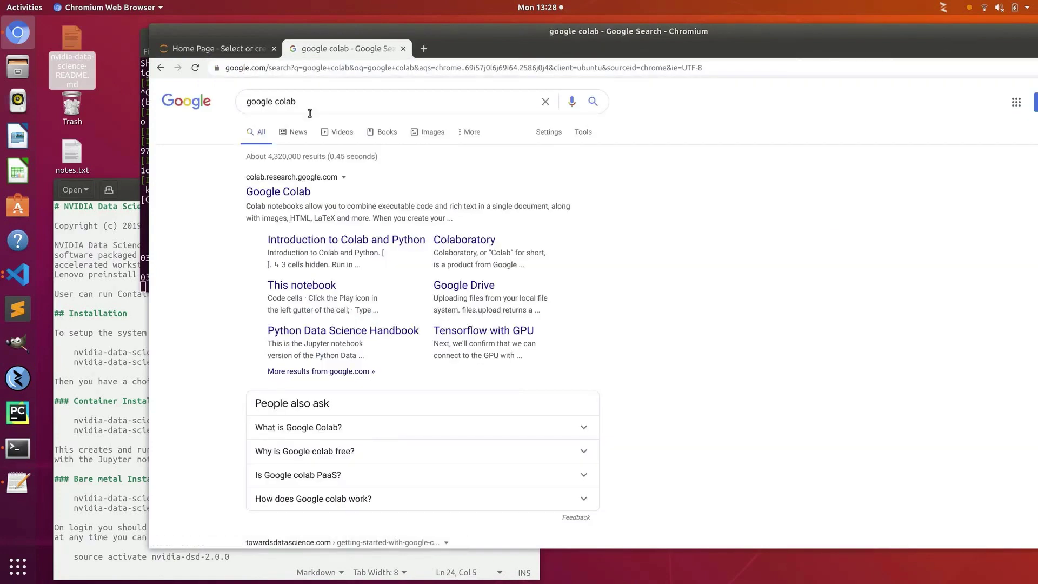
Open the colab.research.google.com result to load the Welcome To Colaboratory notebook
click(287, 194)
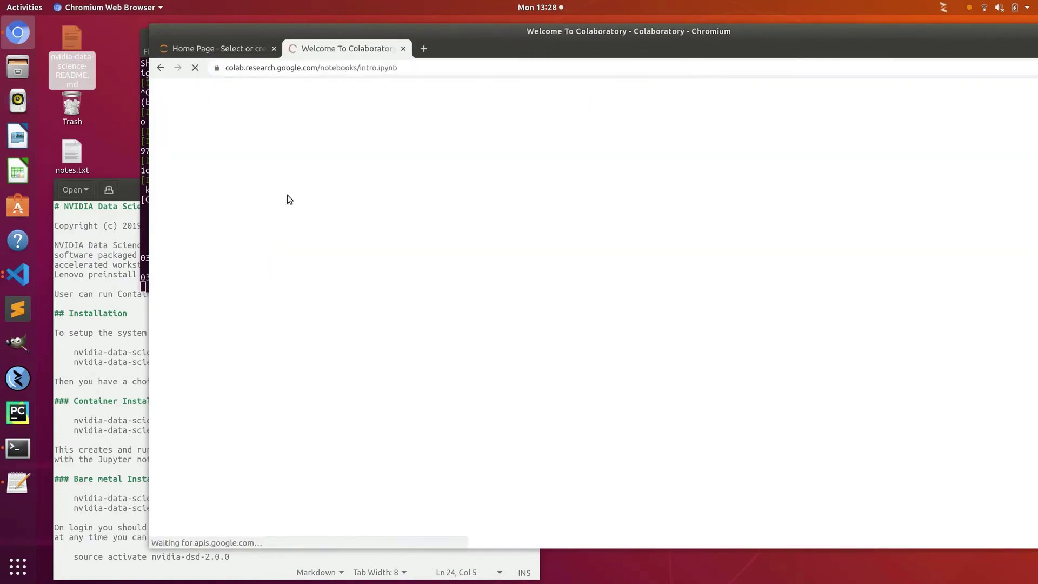